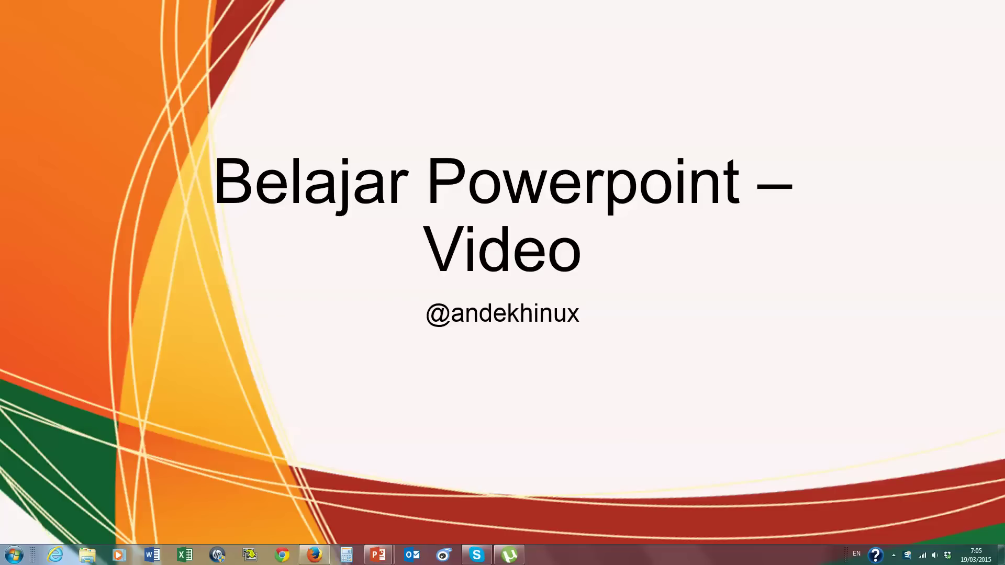
Play and pause the YouTube clip on the Insert Youtube slide, then advance to Video - embed
{"action": "left_click", "coordinate": [617, 289]}
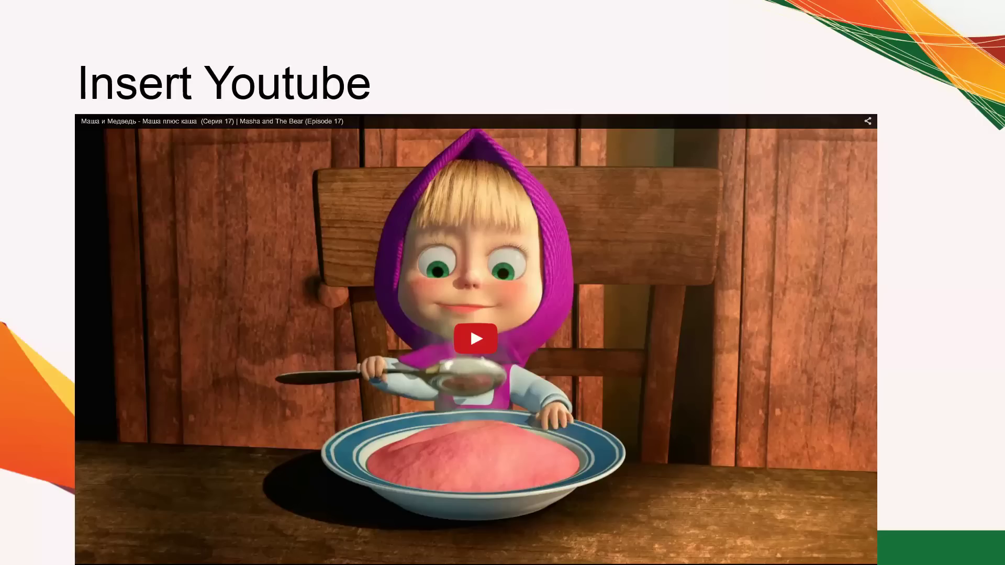
{"action": "left_click", "coordinate": [495, 337]}
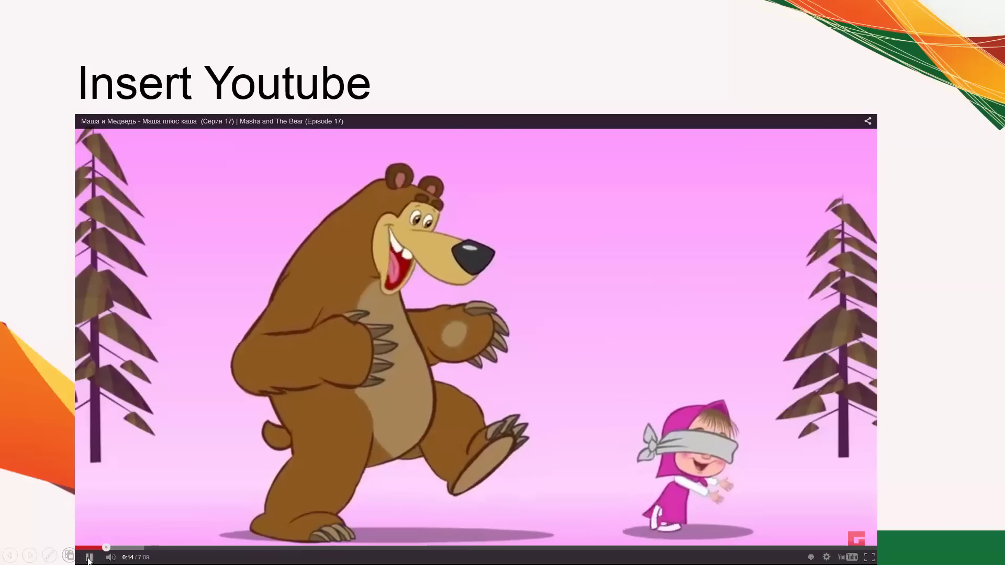
{"action": "left_click", "coordinate": [89, 557]}
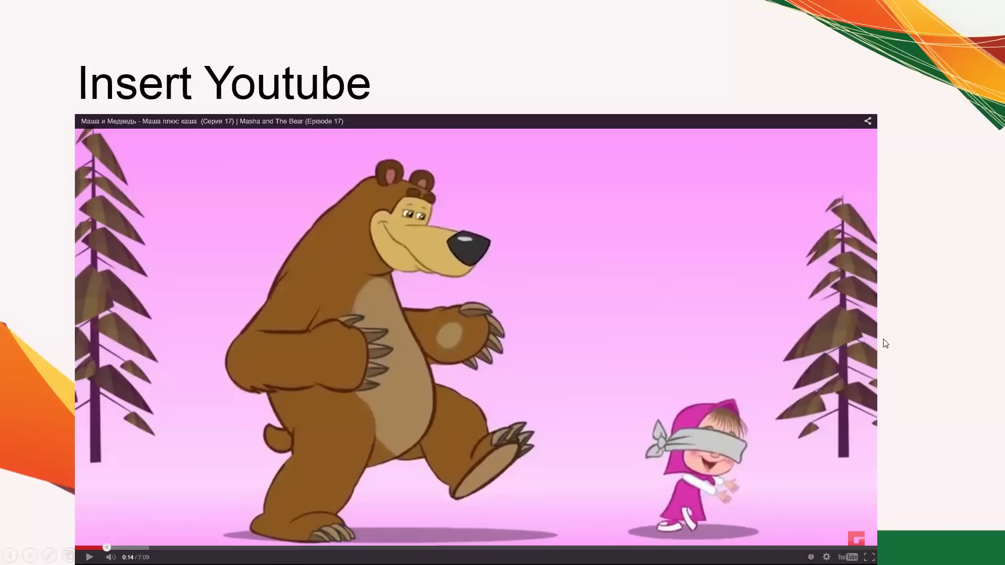
{"action": "left_click", "coordinate": [942, 347]}
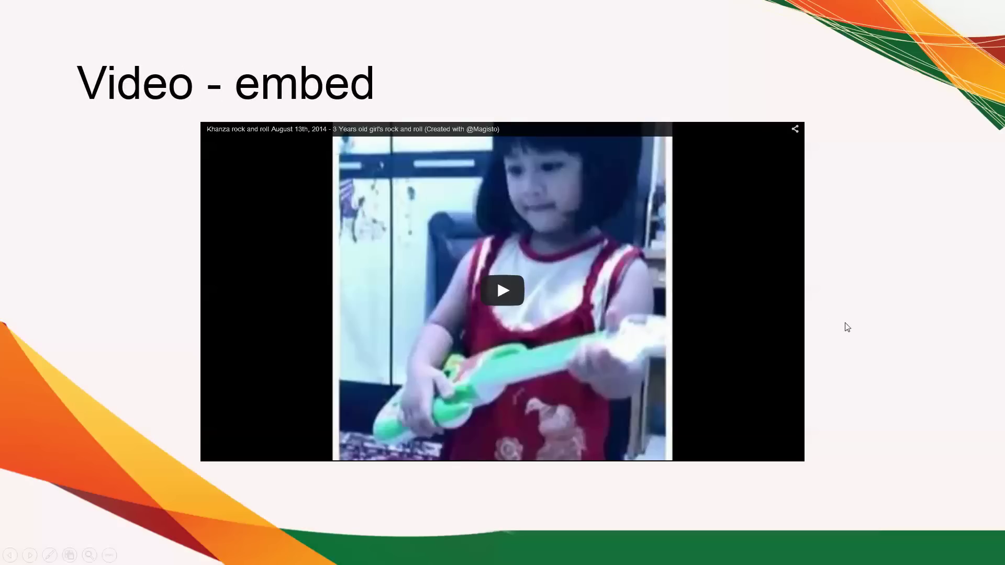
Play and pause the embedded video, then advance to the Video – file lokal slide
{"action": "left_click", "coordinate": [504, 294]}
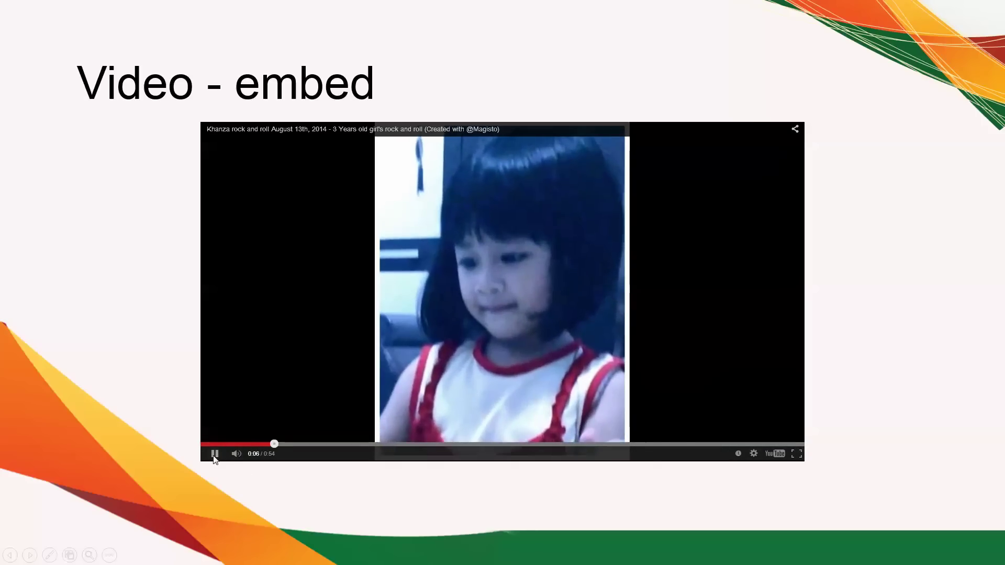
{"action": "left_click", "coordinate": [215, 454]}
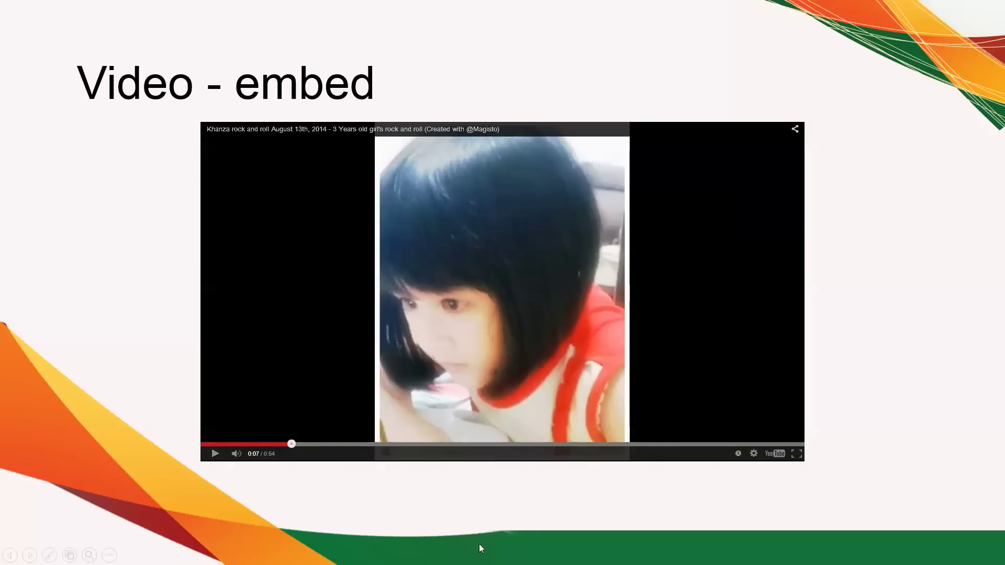
{"action": "left_click", "coordinate": [528, 522]}
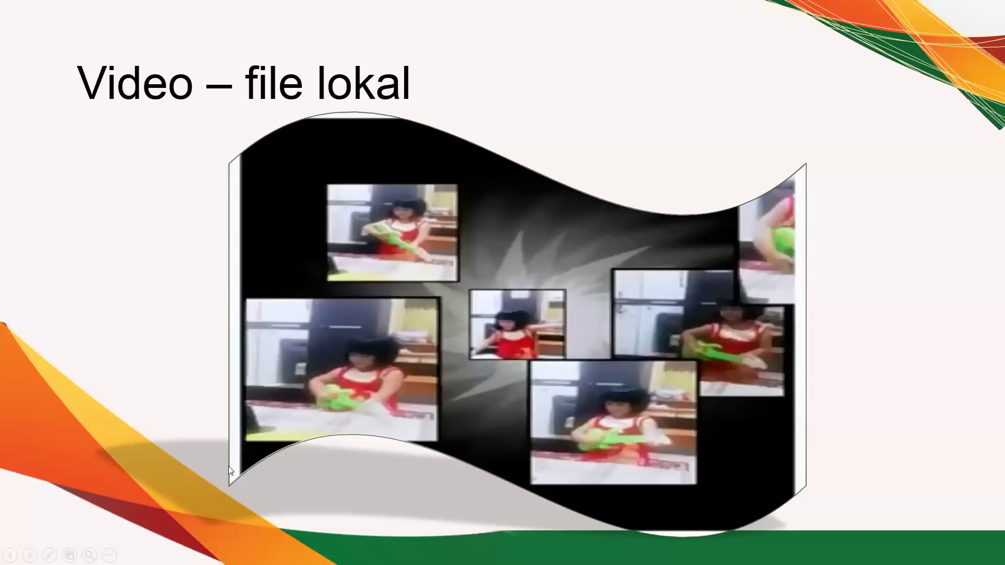
Play and pause the local video, then exit the show and open slide 5, Insert Youtube
{"action": "left_click", "coordinate": [250, 527]}
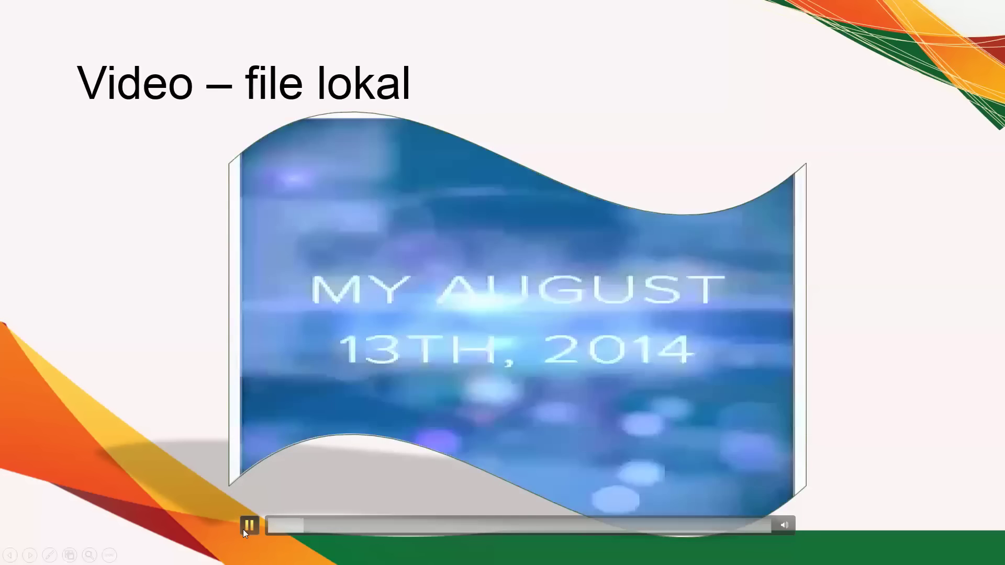
{"action": "left_click", "coordinate": [244, 529]}
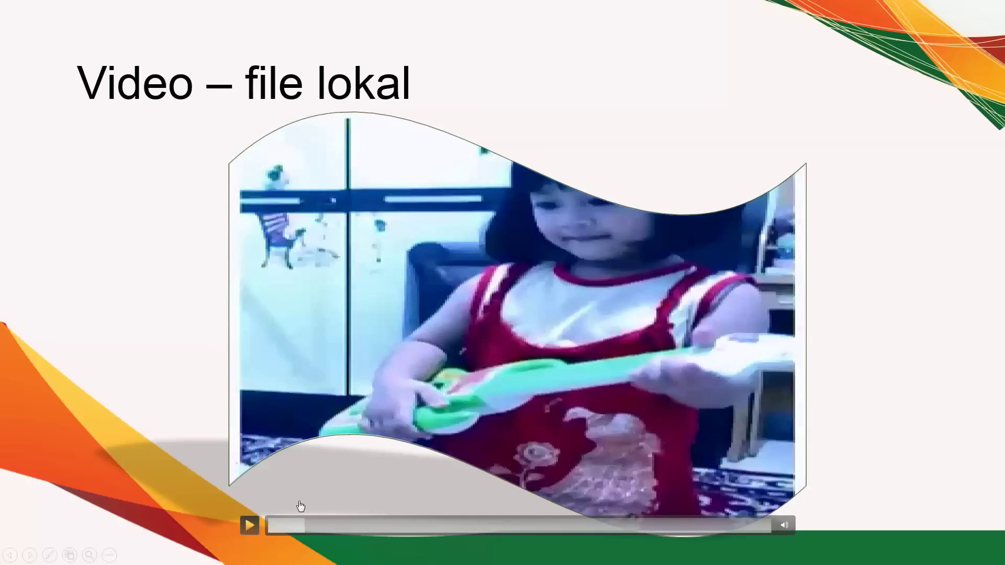
{"action": "key", "text": "Escape"}
{"action": "left_click", "coordinate": [61, 416]}
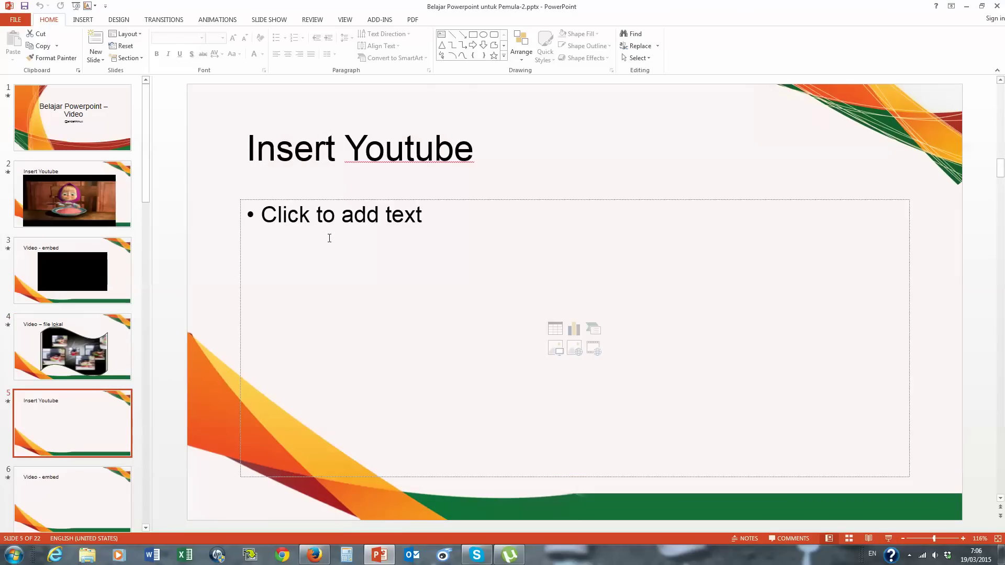
Search YouTube for 'masha' and insert a Masha video into slide 5's placeholder
{"action": "left_click", "coordinate": [429, 262]}
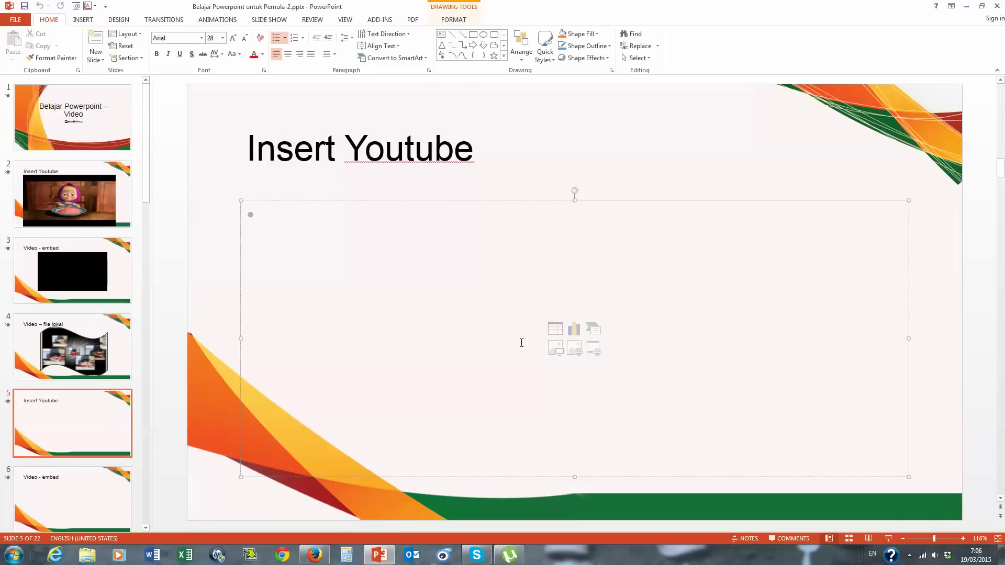
{"action": "left_click", "coordinate": [593, 349]}
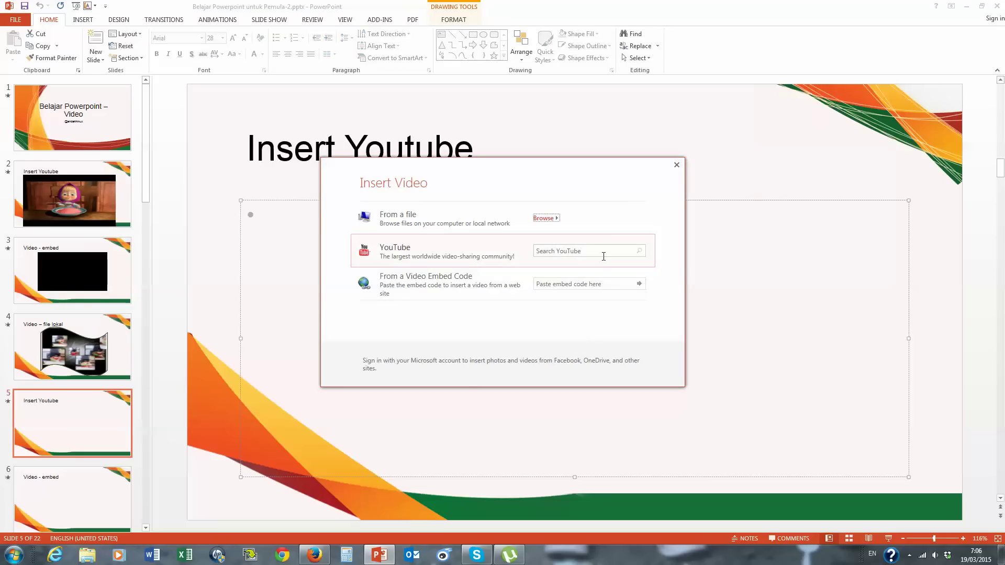
{"action": "left_click", "coordinate": [609, 253]}
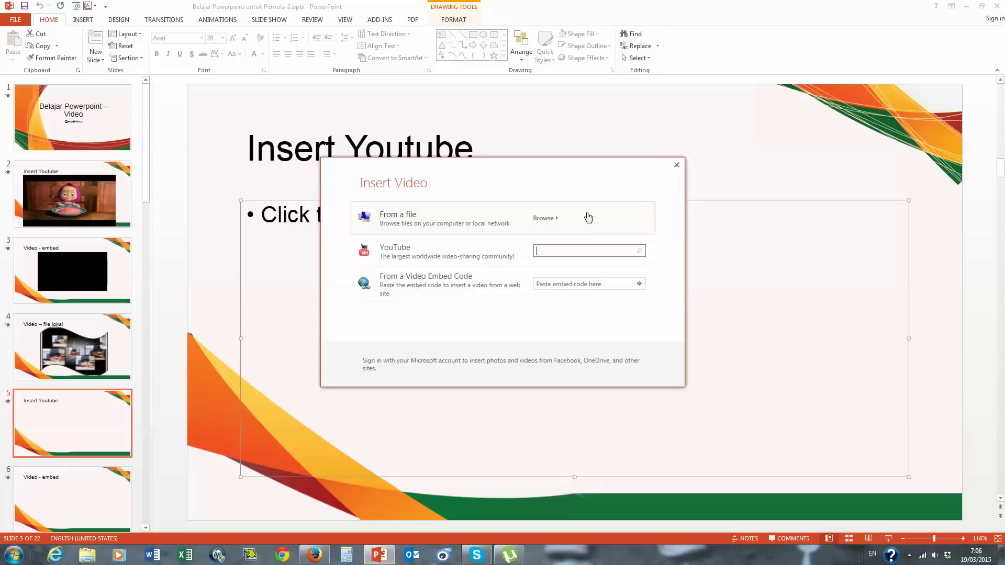
{"action": "type", "text": "masha"}
{"action": "key", "text": "Return"}
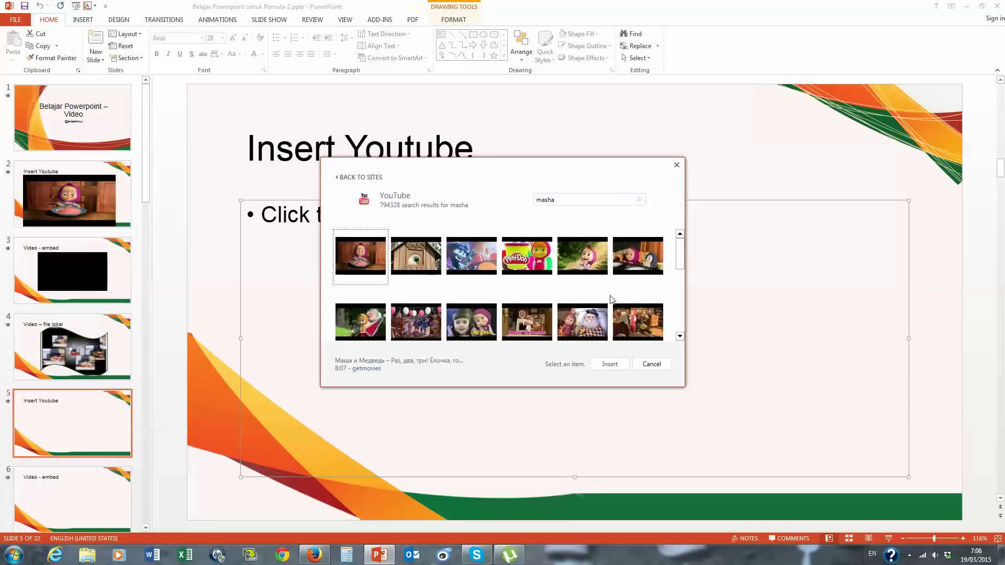
{"action": "left_click", "coordinate": [631, 321]}
{"action": "left_click", "coordinate": [610, 364]}
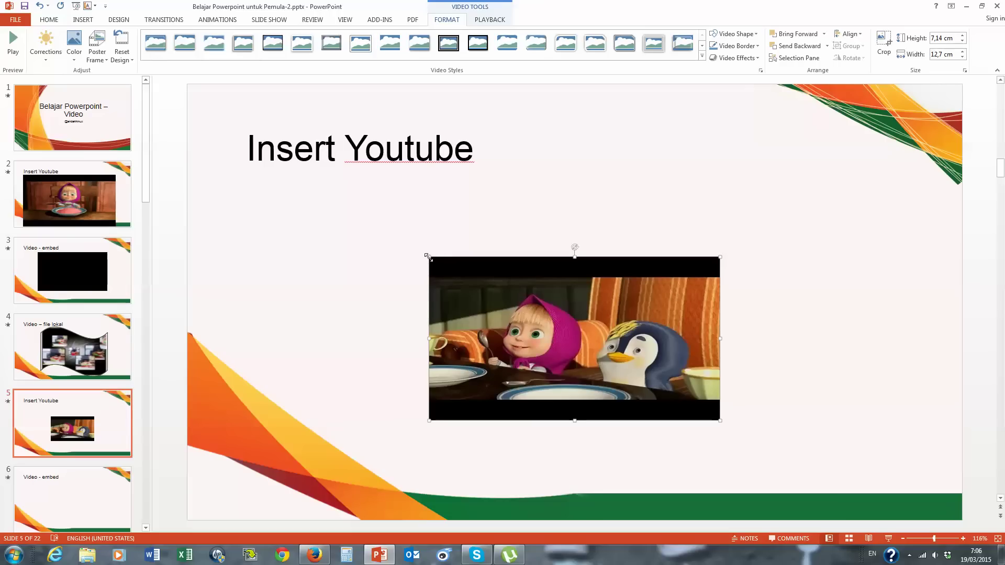
Enlarge the Masha video to 13,2 × 23,47 cm and nudge it into place
{"action": "left_click_drag", "start_coordinate": [428, 257], "coordinate": [282, 174]}
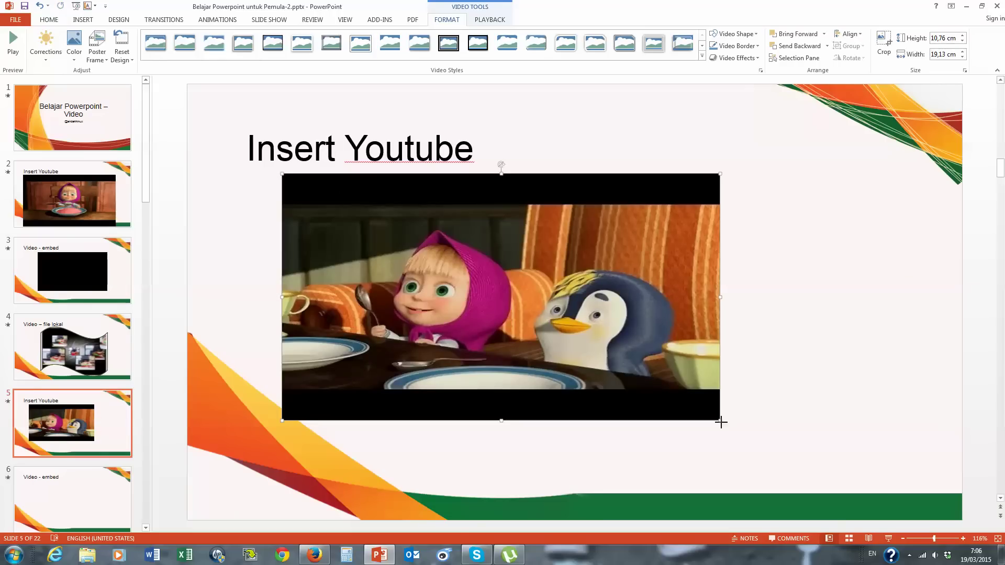
{"action": "left_click_drag", "start_coordinate": [721, 422], "coordinate": [821, 476]}
{"action": "left_click_drag", "start_coordinate": [425, 379], "coordinate": [438, 388]}
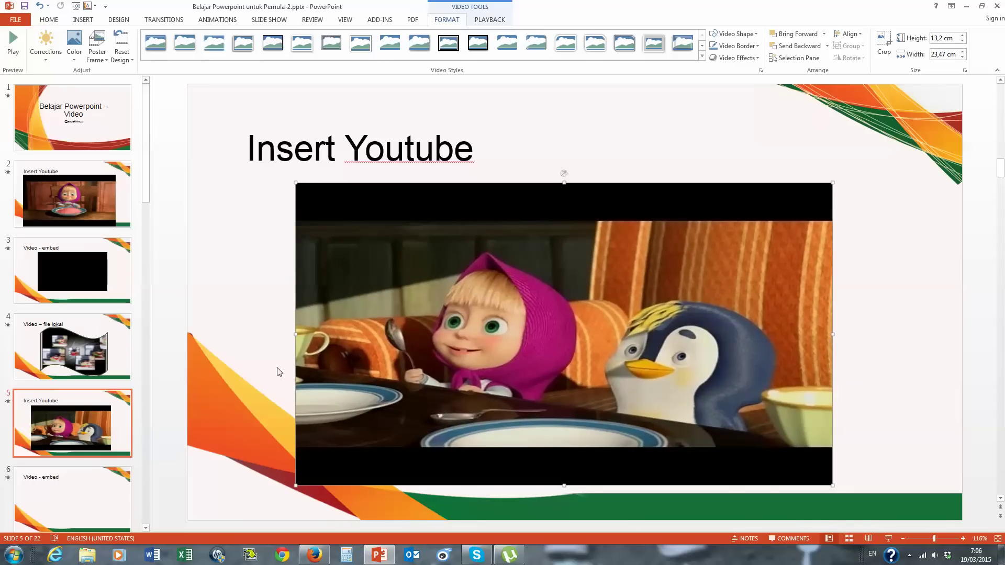
{"action": "left_click", "coordinate": [244, 370]}
Preview the Masha video in the slide show, jumping to 0:32 and pausing at 0:34
{"action": "left_click", "coordinate": [889, 539]}
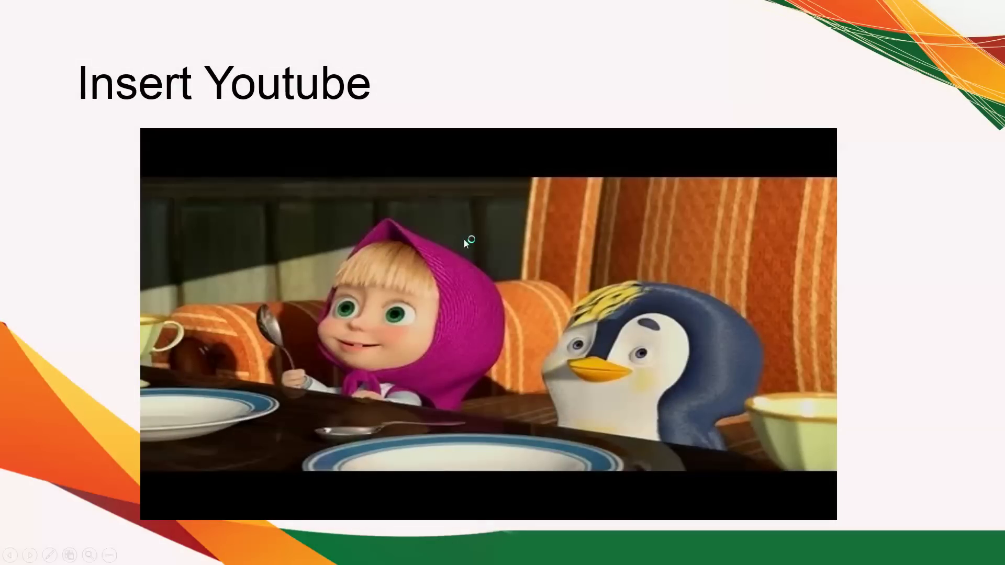
{"action": "left_click", "coordinate": [462, 296]}
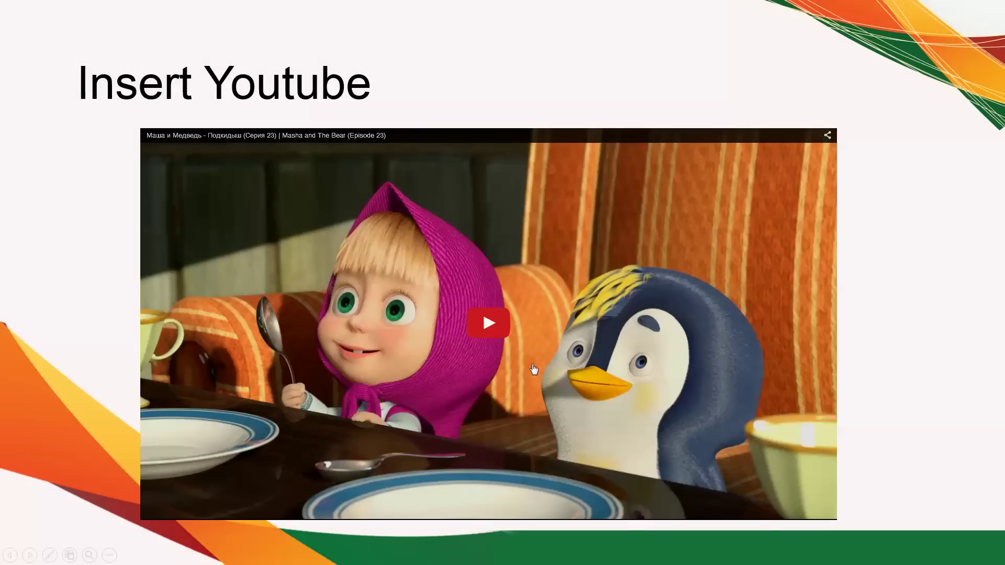
{"action": "left_click", "coordinate": [495, 333]}
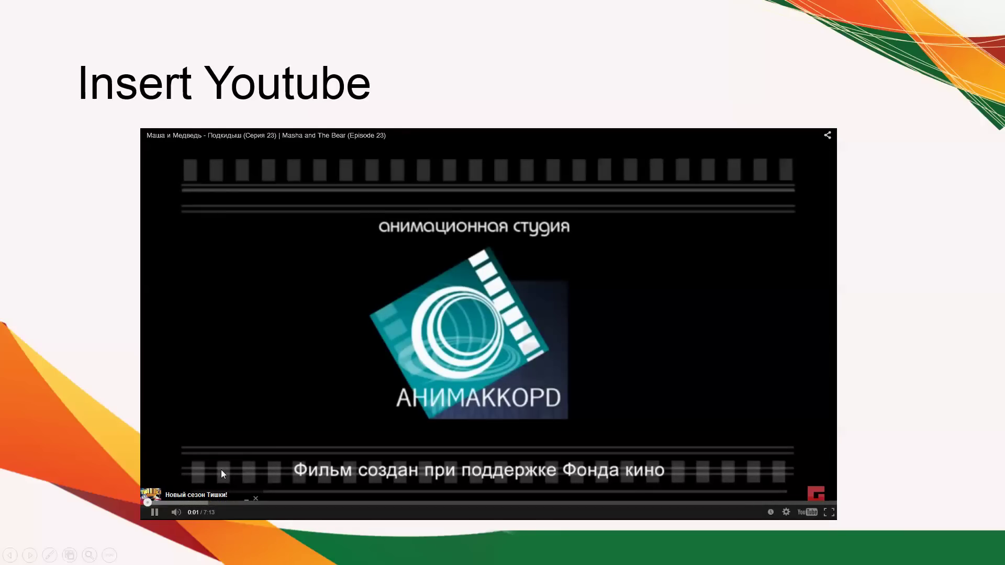
{"action": "left_click", "coordinate": [197, 503]}
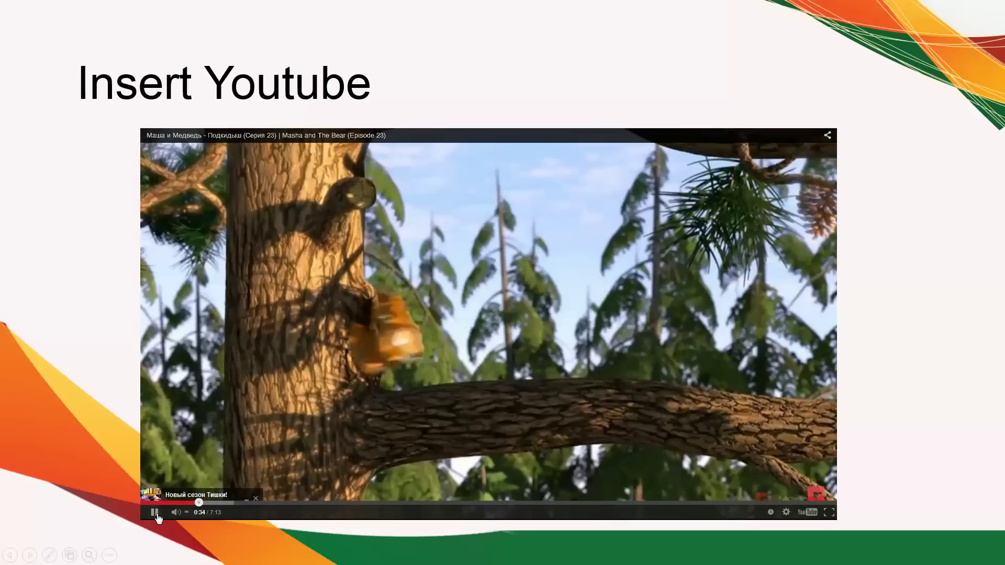
{"action": "left_click", "coordinate": [783, 354]}
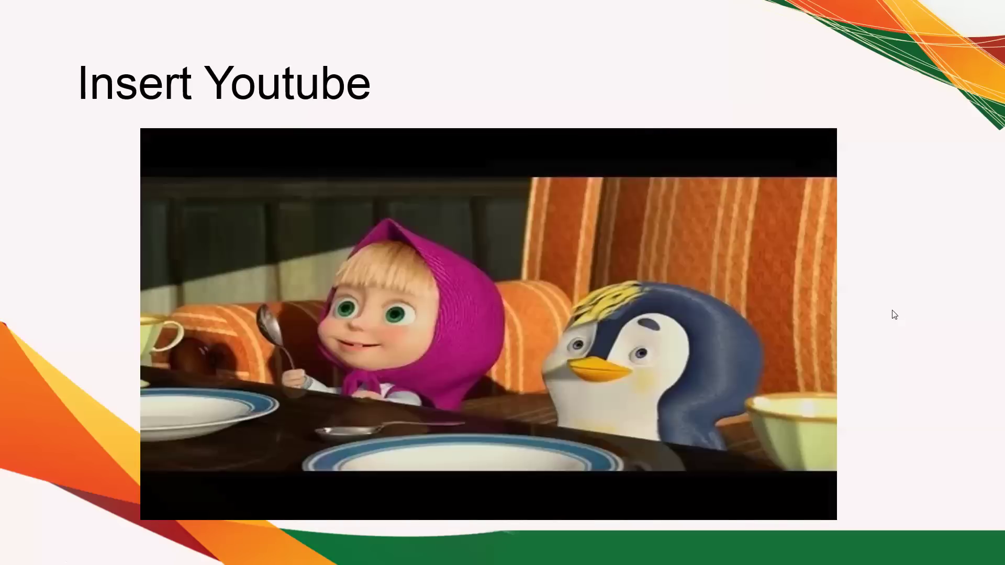
Leave the Insert Youtube slide, open slide 6 Video - embed, and bring up the YouTube Minions page
{"action": "left_click", "coordinate": [892, 314]}
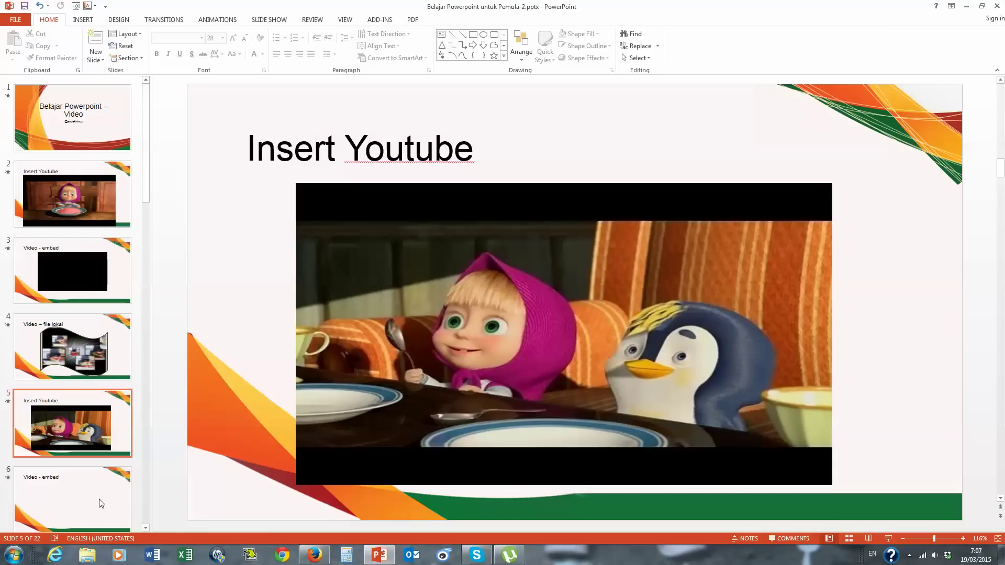
{"action": "left_click", "coordinate": [101, 503]}
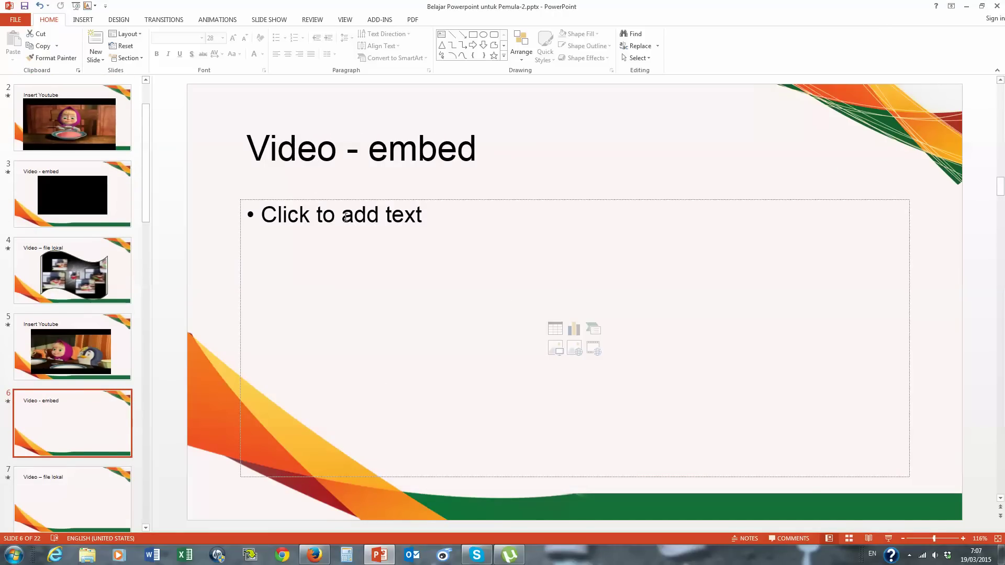
{"action": "mouse_move", "coordinate": [314, 555]}
{"action": "left_click", "coordinate": [323, 558]}
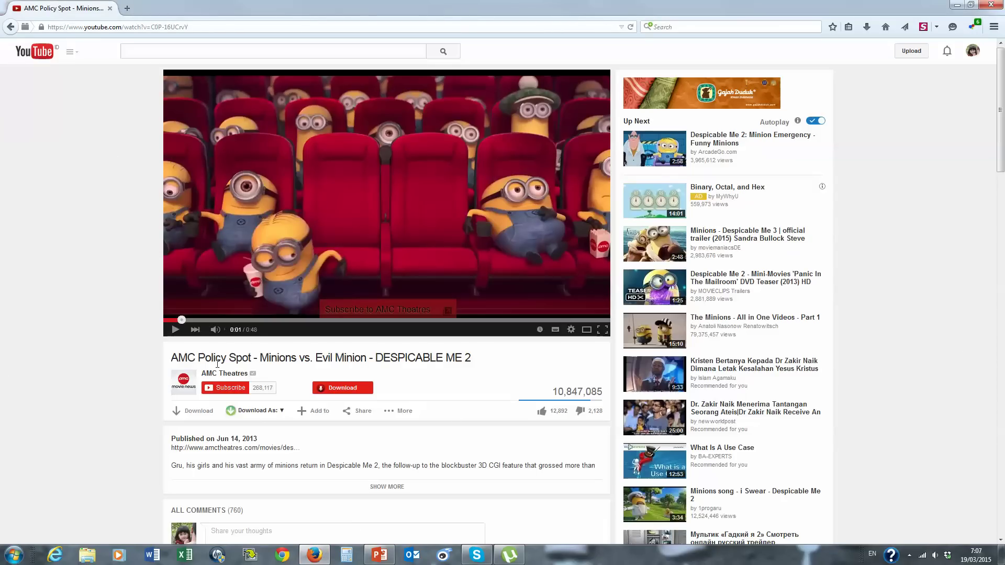
Copy the Minions video's iframe embed code from YouTube's Share > Embed, then return to PowerPoint
{"action": "scroll", "coordinate": [92, 328], "scroll_direction": "down", "scroll_amount": 5}
{"action": "scroll", "coordinate": [92, 322], "scroll_direction": "up", "scroll_amount": 2}
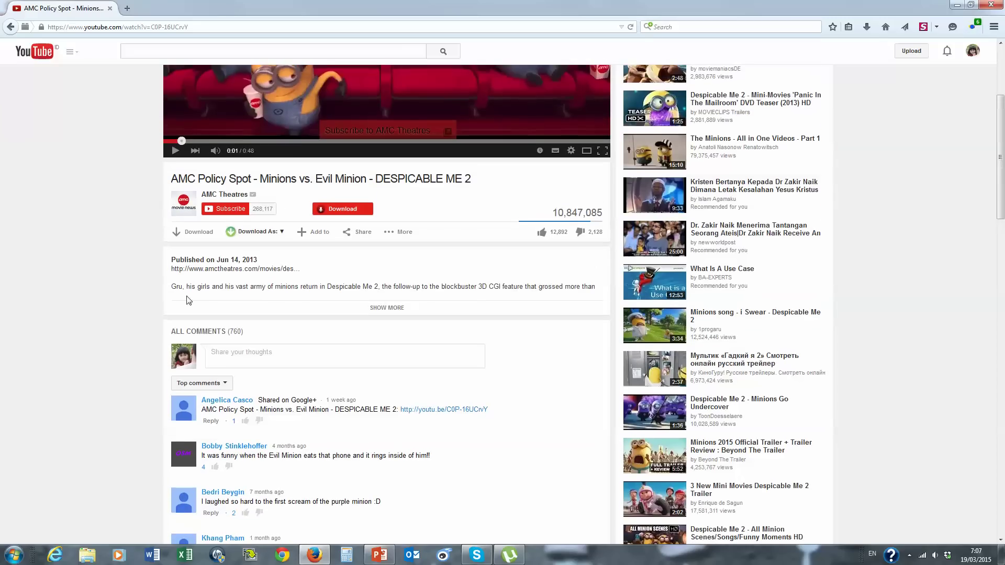
{"action": "left_click", "coordinate": [360, 237]}
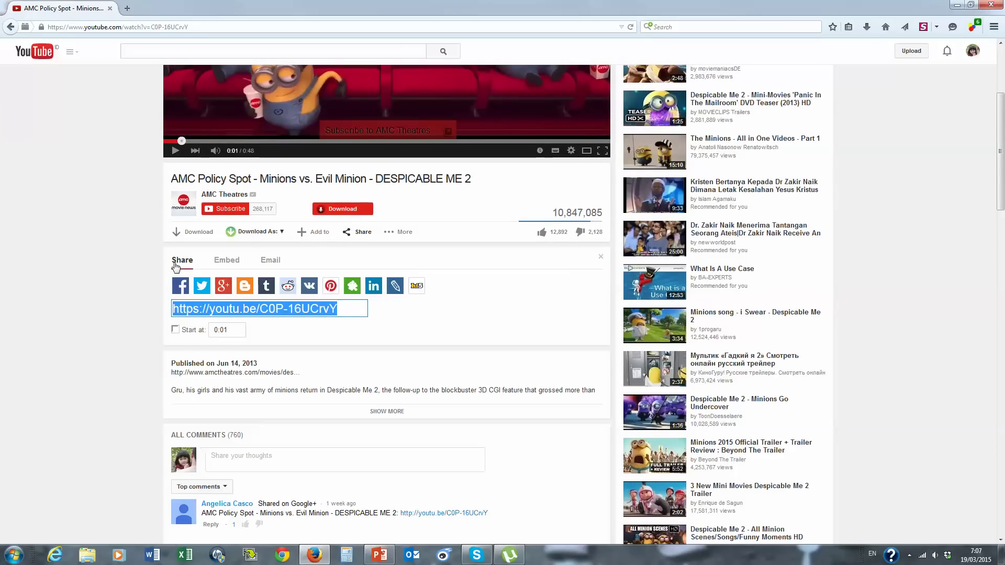
{"action": "left_click", "coordinate": [227, 261]}
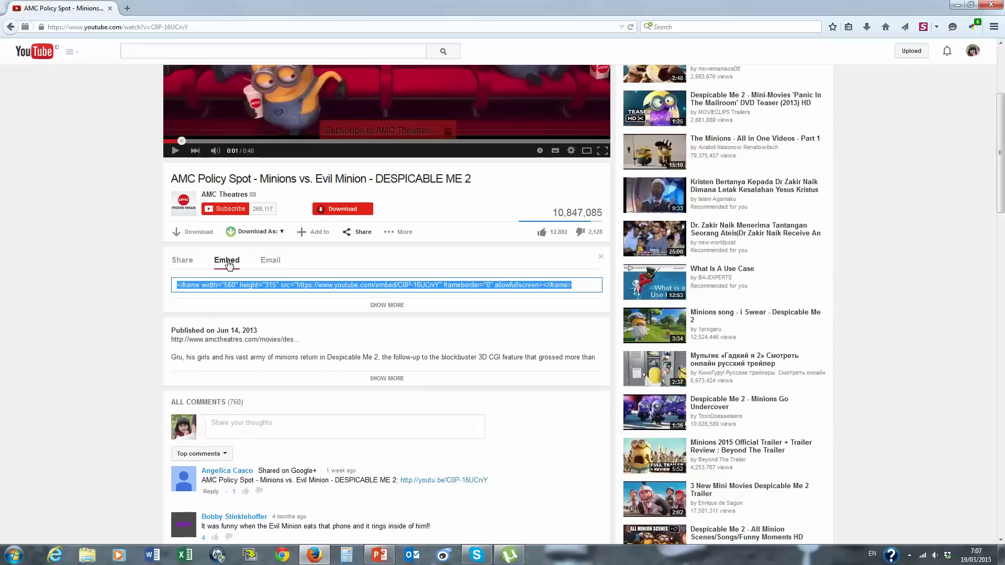
{"action": "right_click", "coordinate": [337, 287]}
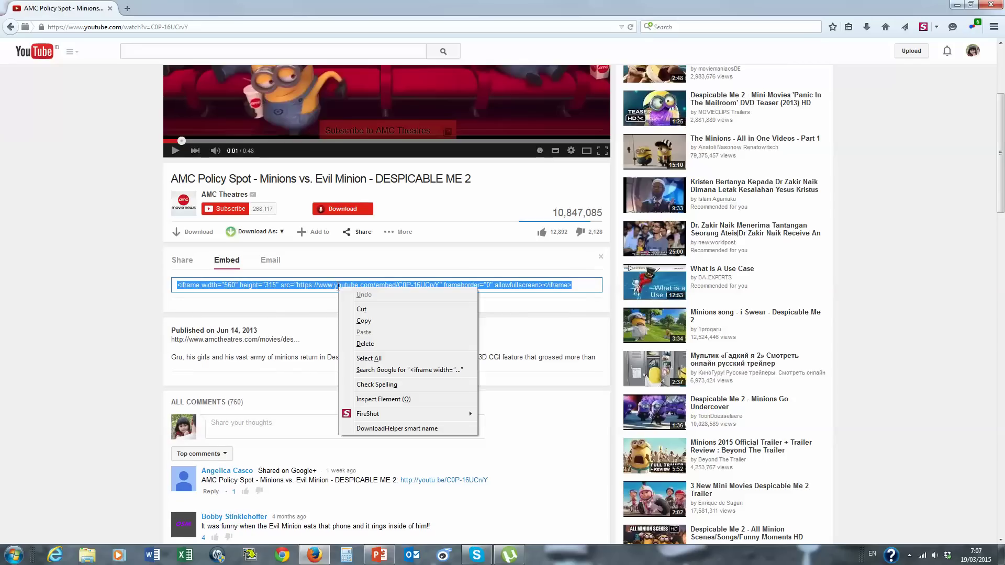
{"action": "left_click", "coordinate": [364, 321]}
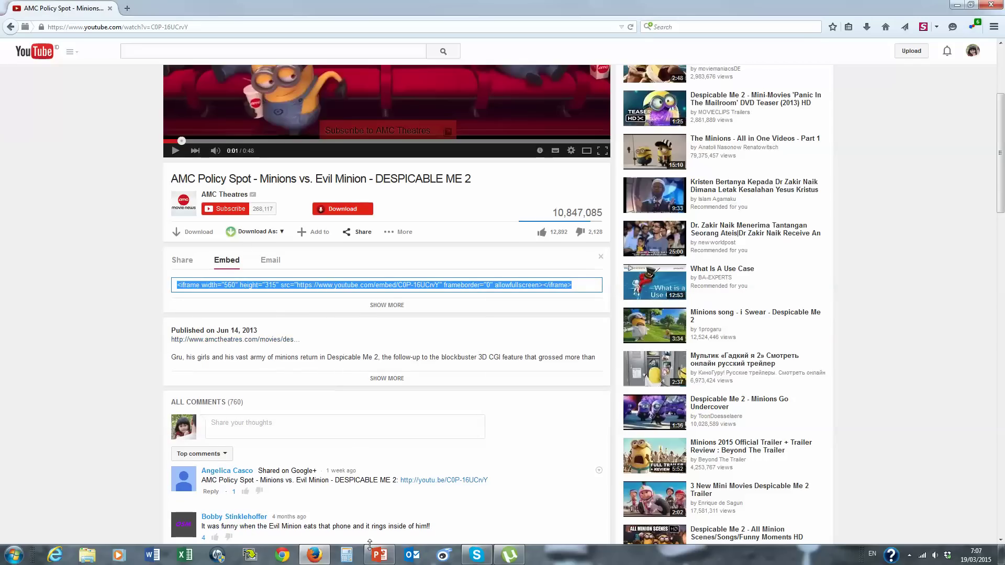
{"action": "left_click", "coordinate": [379, 555]}
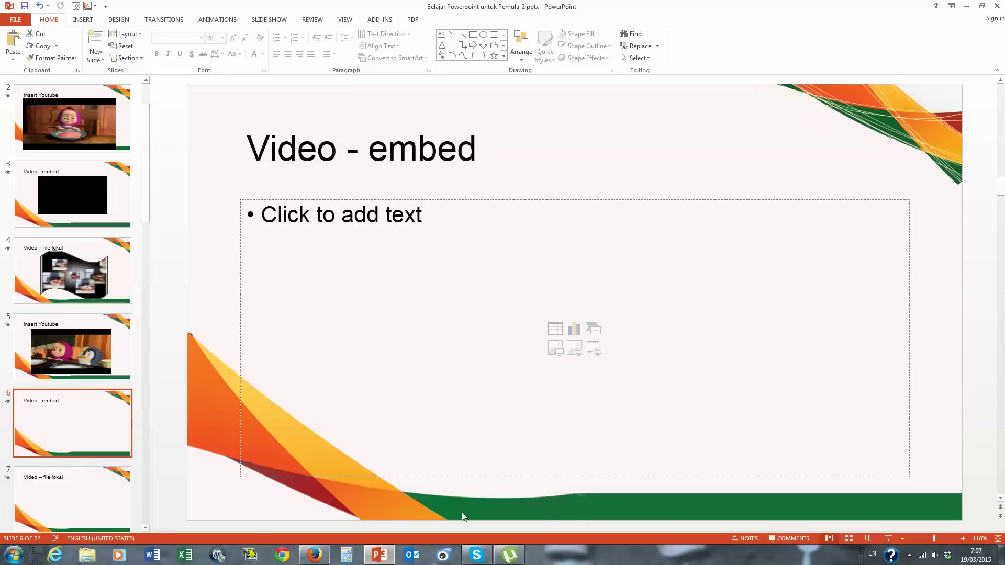
Paste the Minions embed code into From a Video Embed Code, insert it, and start enlarging it
{"action": "left_click", "coordinate": [595, 349]}
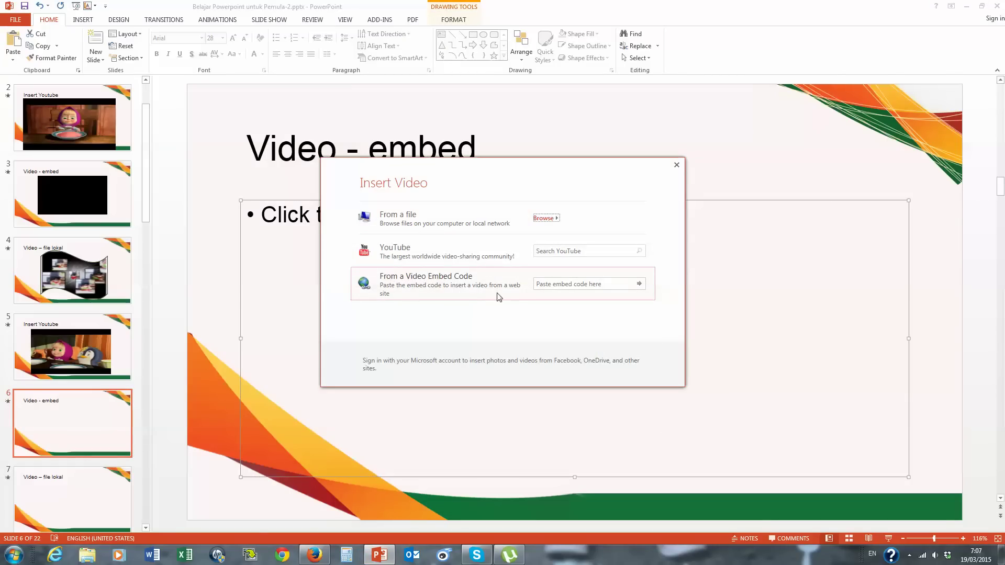
{"action": "left_click", "coordinate": [548, 284]}
{"action": "right_click", "coordinate": [548, 283]}
{"action": "left_click", "coordinate": [559, 289]}
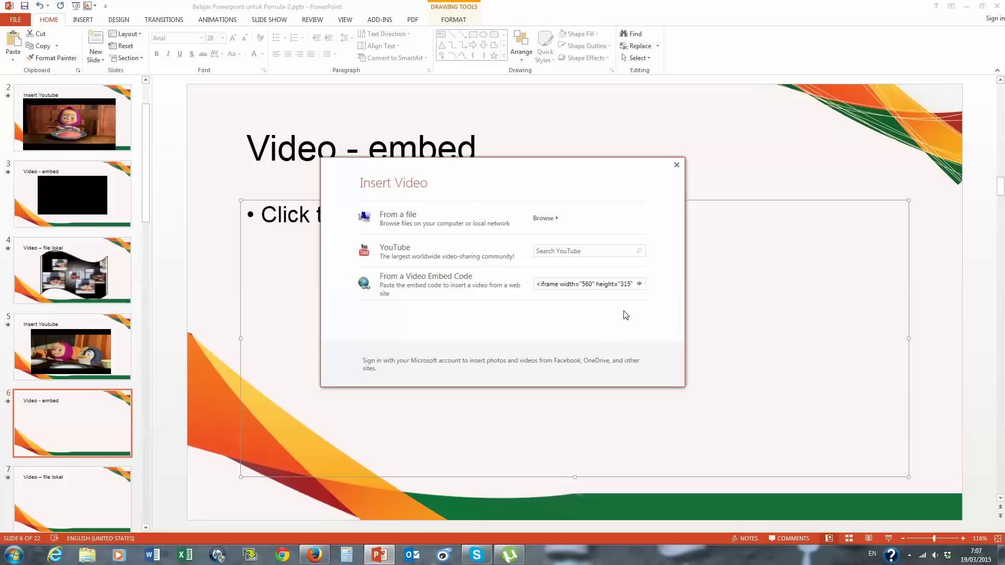
{"action": "left_click", "coordinate": [639, 284]}
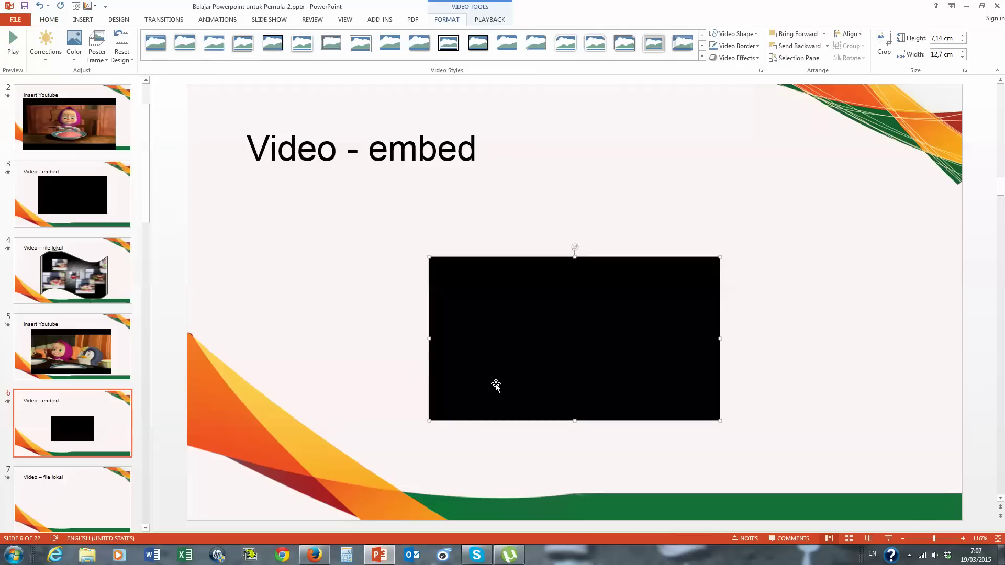
{"action": "mouse_move", "coordinate": [429, 257]}
{"action": "left_mouse_down"}
{"action": "mouse_move", "coordinate": [330, 179]}
{"action": "mouse_move", "coordinate": [273, 168]}
{"action": "left_mouse_up"}
Stretch the embedded Minions video to 13,8 × 24,54 cm and launch the slide show
{"action": "left_click_drag", "start_coordinate": [640, 335], "coordinate": [647, 340]}
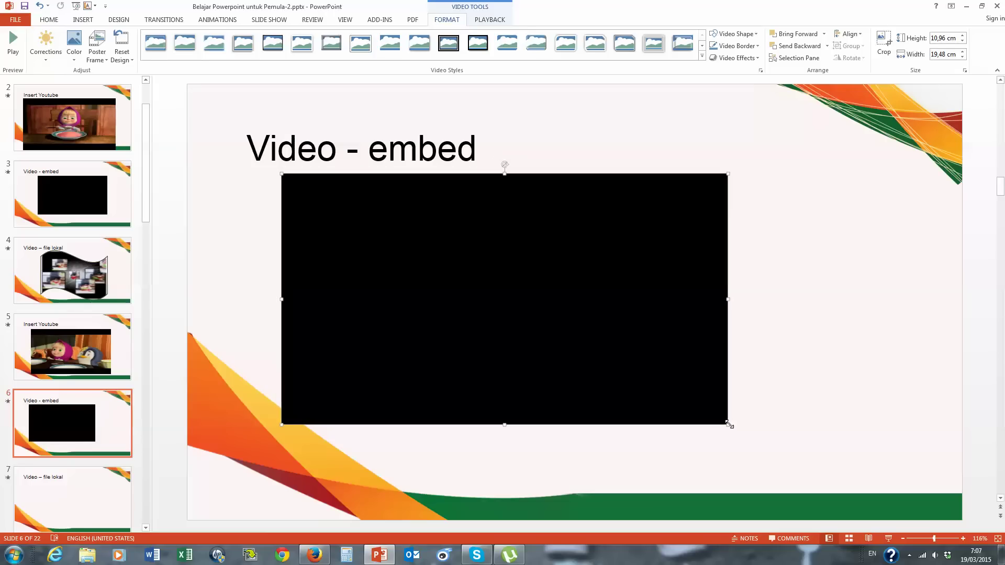
{"action": "left_click_drag", "start_coordinate": [729, 425], "coordinate": [843, 495]}
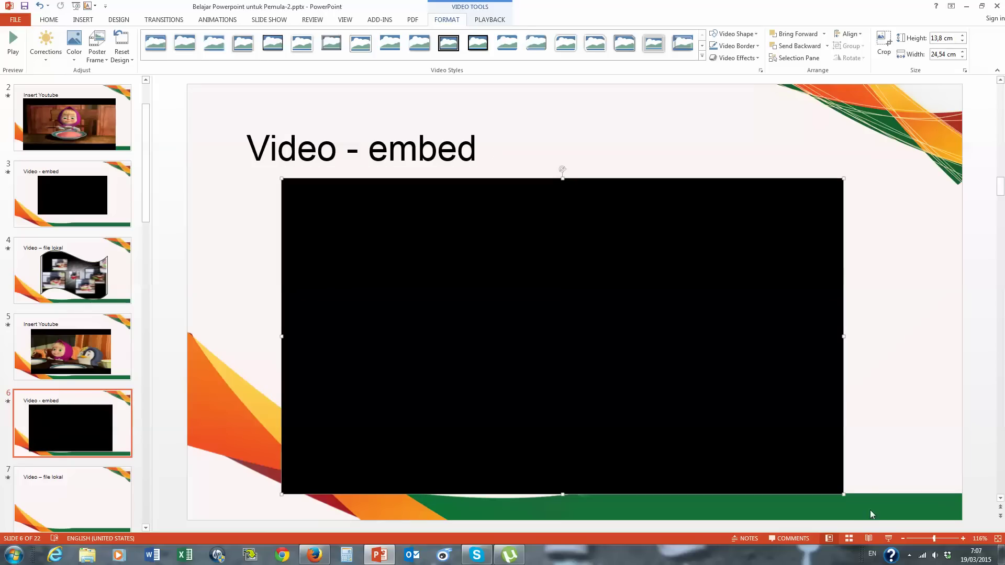
{"action": "left_click", "coordinate": [889, 539]}
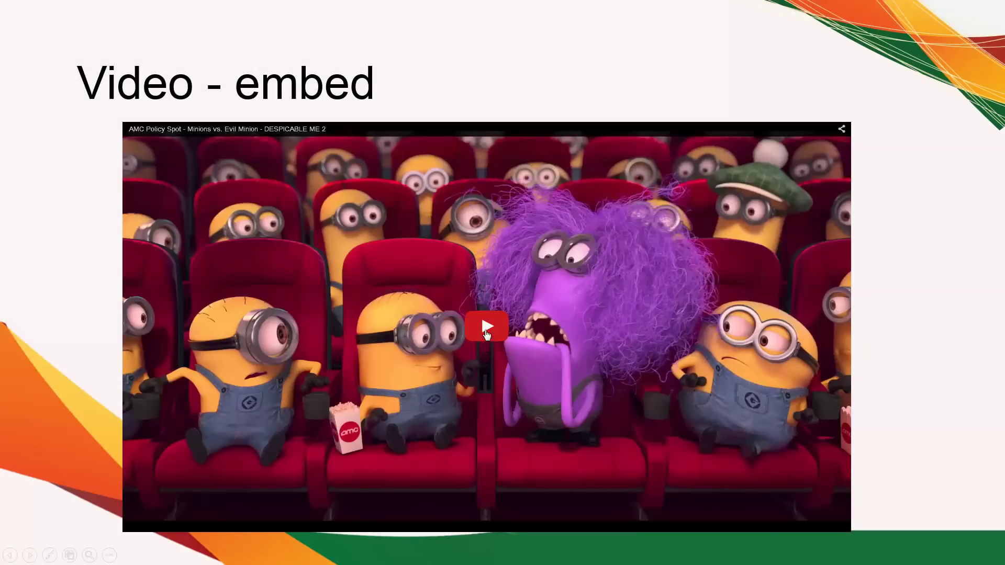
Play and pause the Minions video, then exit the show and go to slide 7
{"action": "left_click", "coordinate": [487, 333]}
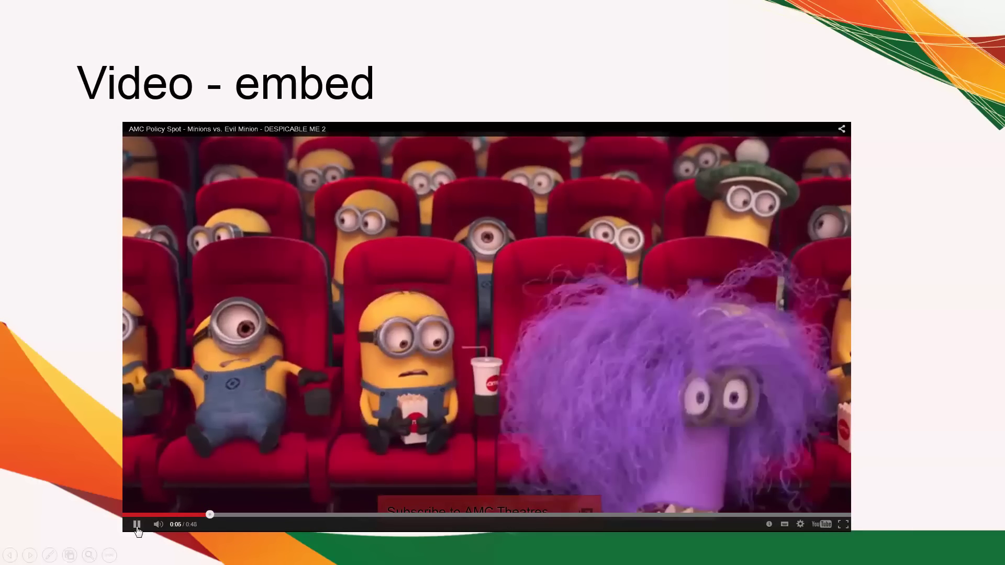
{"action": "left_click", "coordinate": [137, 524]}
{"action": "left_click", "coordinate": [483, 449]}
{"action": "key", "text": "Escape"}
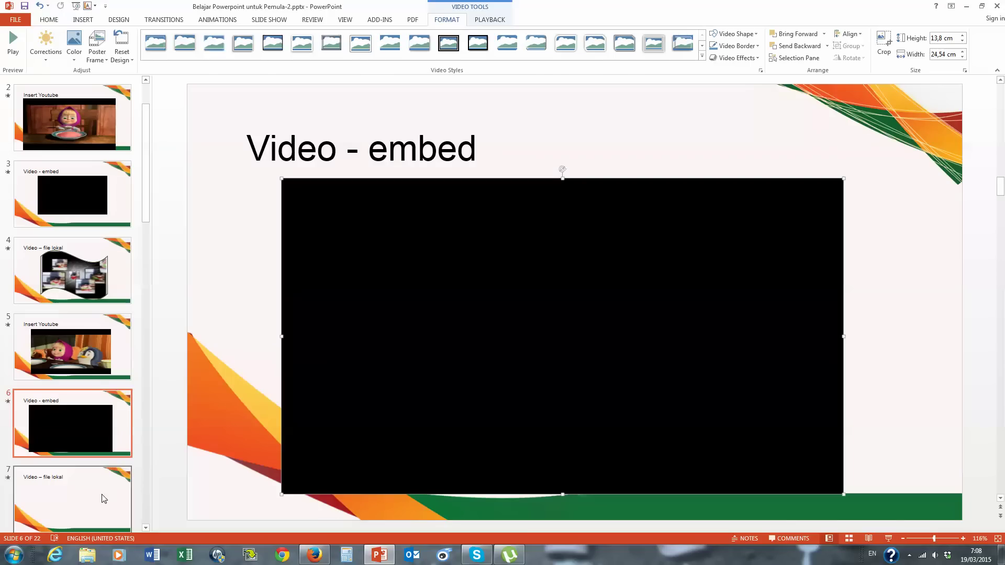
{"action": "left_click", "coordinate": [99, 497]}
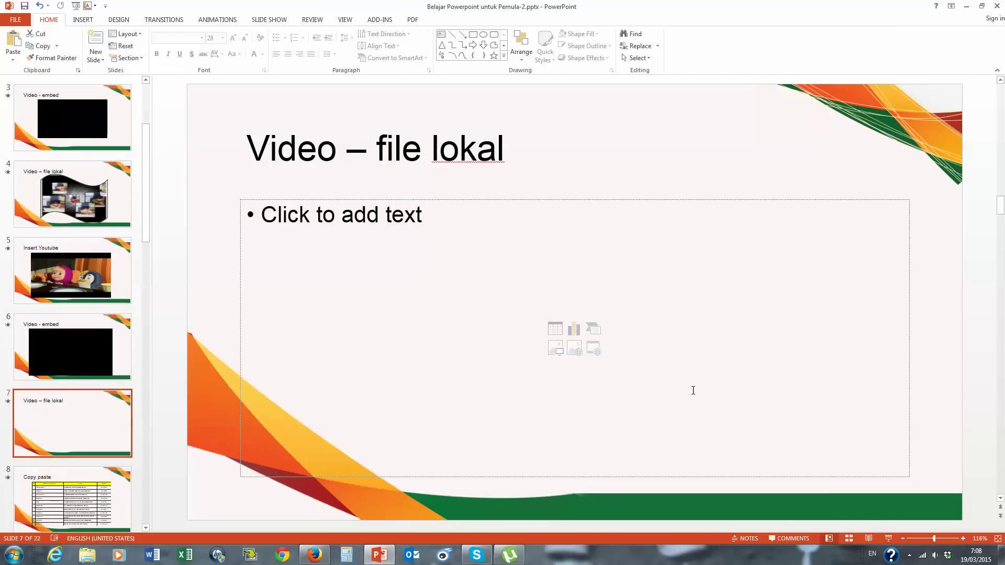
Insert the local file Khanza rock and roll.mp4 into slide 7's placeholder
{"action": "left_click", "coordinate": [594, 350]}
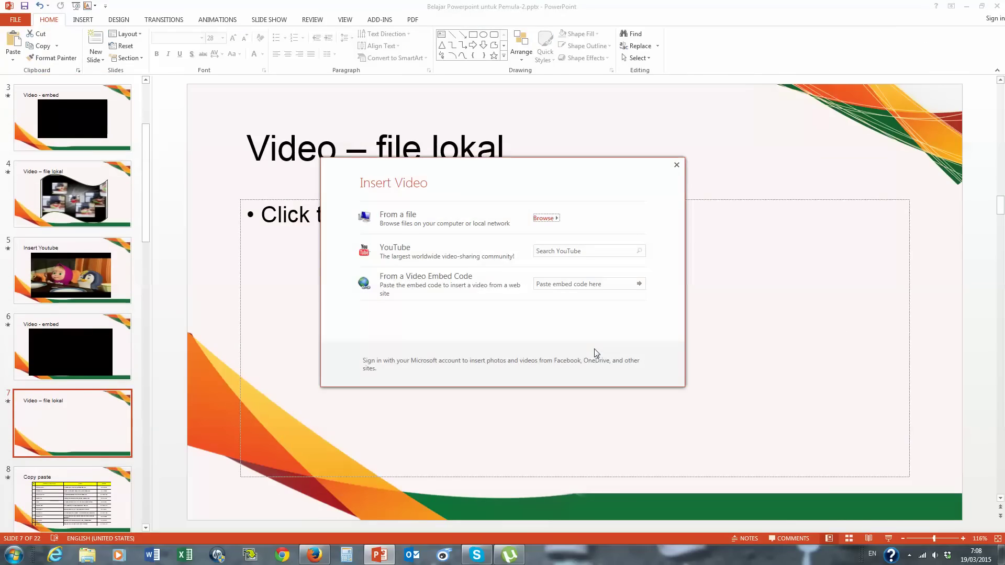
{"action": "left_click", "coordinate": [550, 219]}
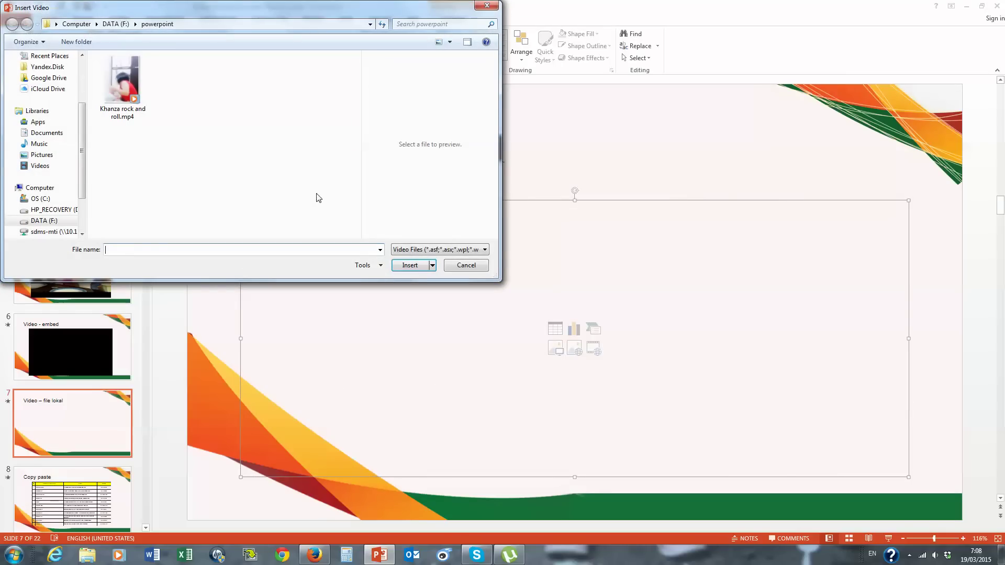
{"action": "left_click", "coordinate": [126, 78]}
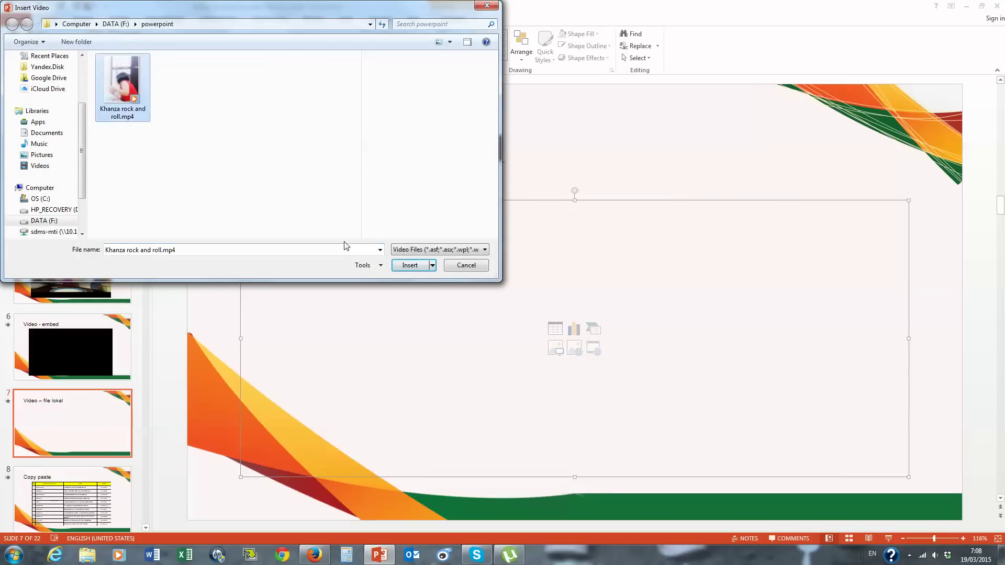
{"action": "left_click", "coordinate": [410, 265]}
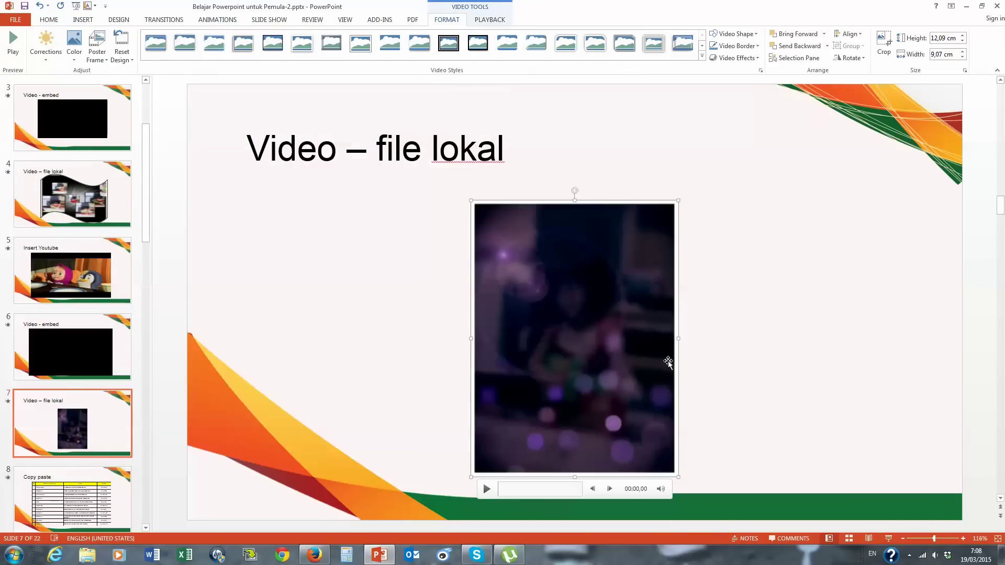
Enlarge the local video toward the title and test-play it in the slide show
{"action": "left_click_drag", "start_coordinate": [470, 197], "coordinate": [422, 134]}
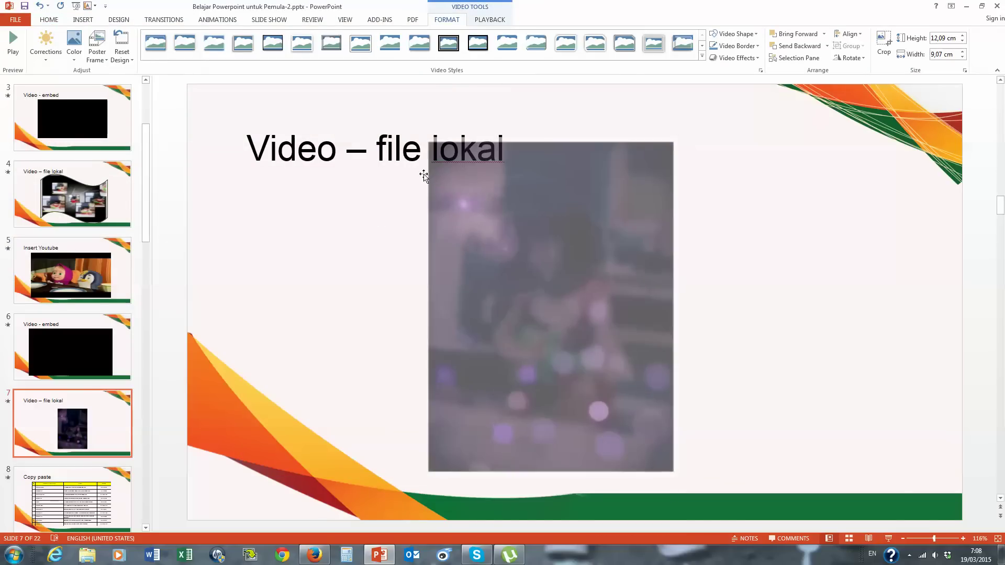
{"action": "left_click", "coordinate": [889, 538]}
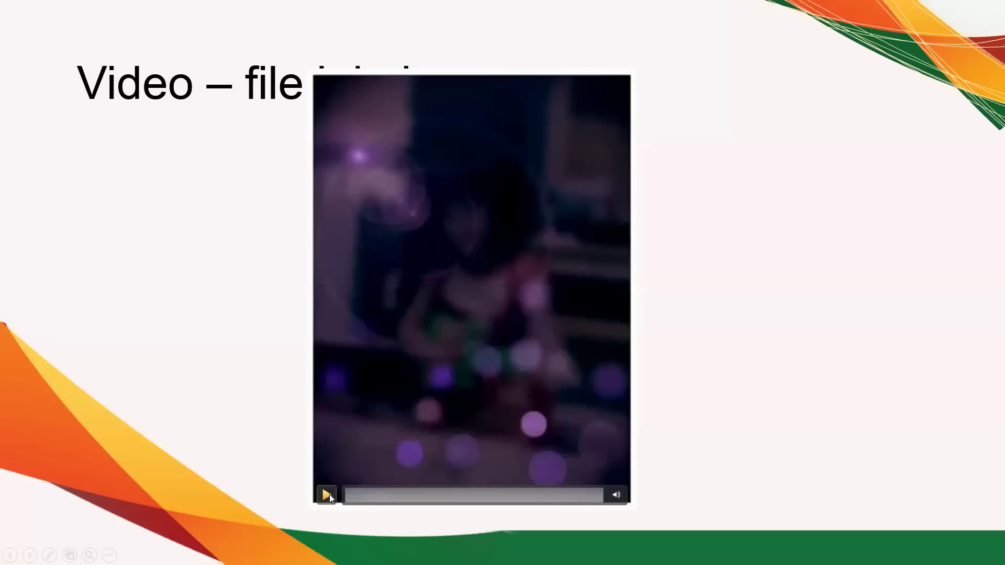
{"action": "left_click", "coordinate": [327, 494]}
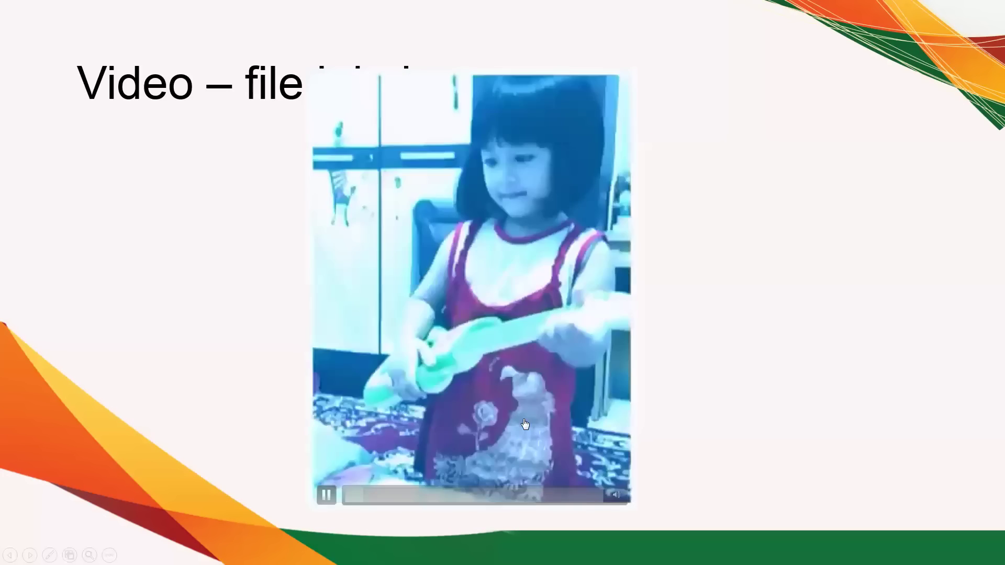
{"action": "left_click", "coordinate": [522, 424]}
{"action": "key", "text": "Escape"}
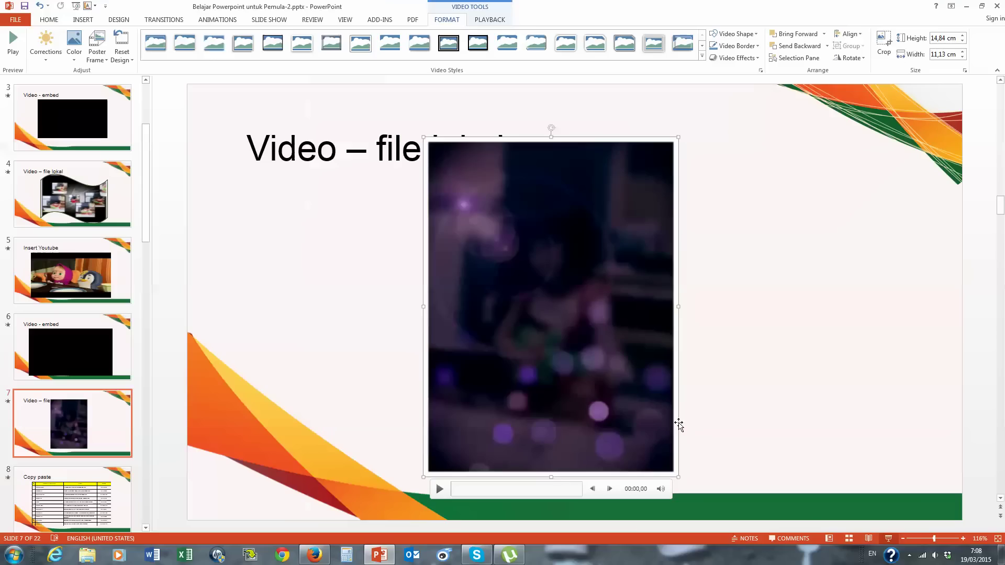
Move the video to the slide's right side and cue it to about 00:19
{"action": "left_click_drag", "start_coordinate": [717, 295], "coordinate": [704, 294]}
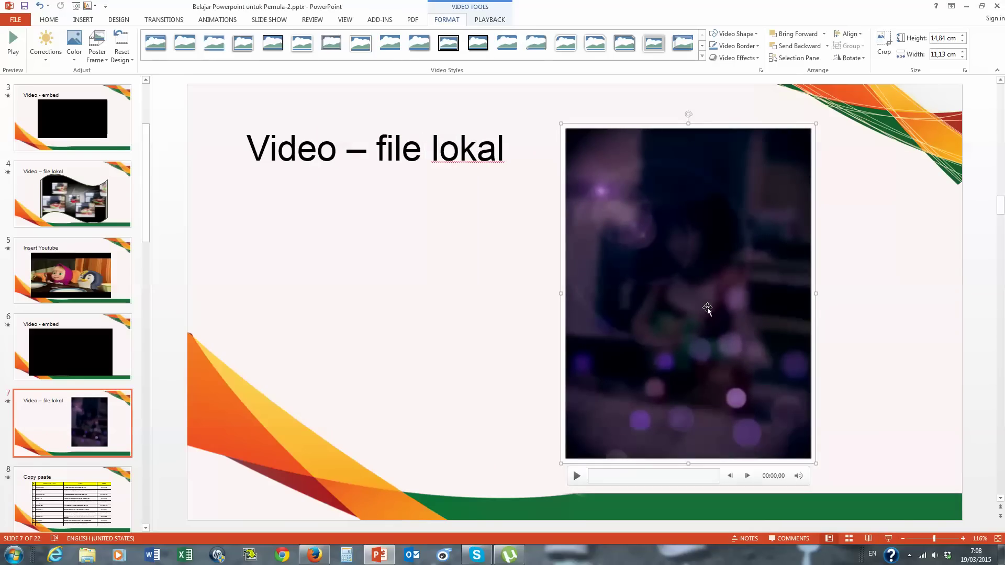
{"action": "left_click_drag", "start_coordinate": [714, 307], "coordinate": [723, 294]}
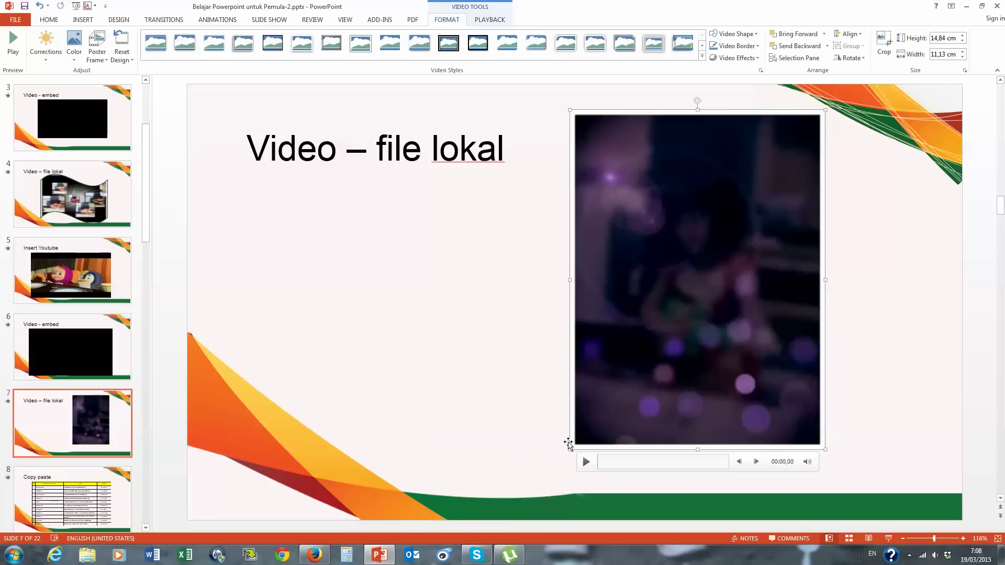
{"action": "left_click_drag", "start_coordinate": [601, 467], "coordinate": [642, 470]}
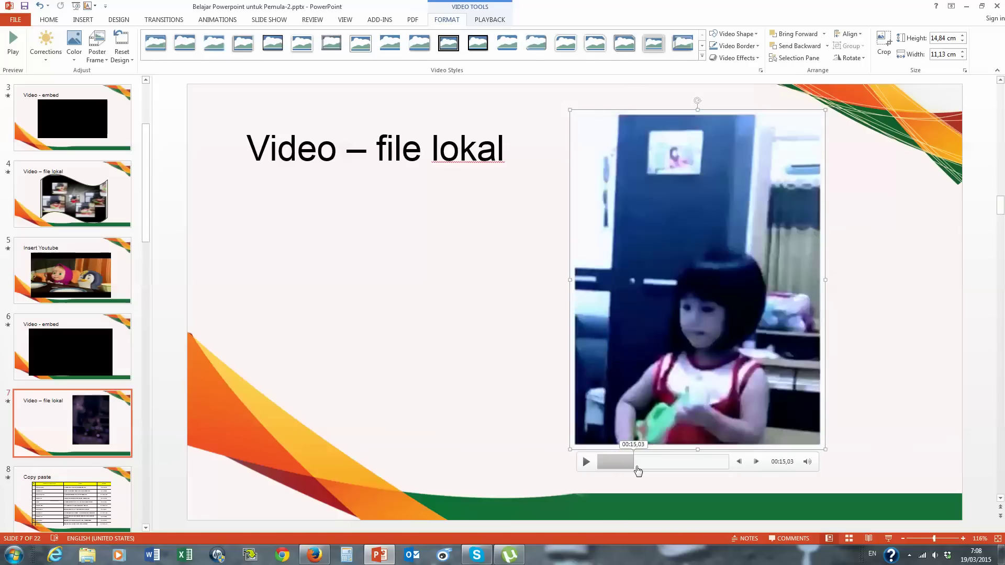
{"action": "left_click_drag", "start_coordinate": [642, 471], "coordinate": [645, 470]}
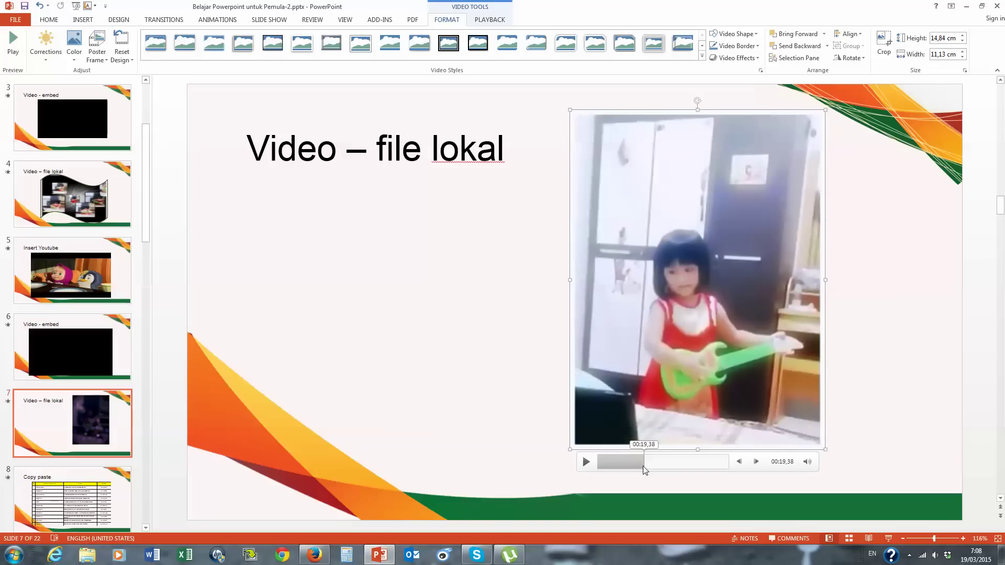
Set the current girl-with-guitar frame as the video's poster frame
{"action": "left_click", "coordinate": [98, 61]}
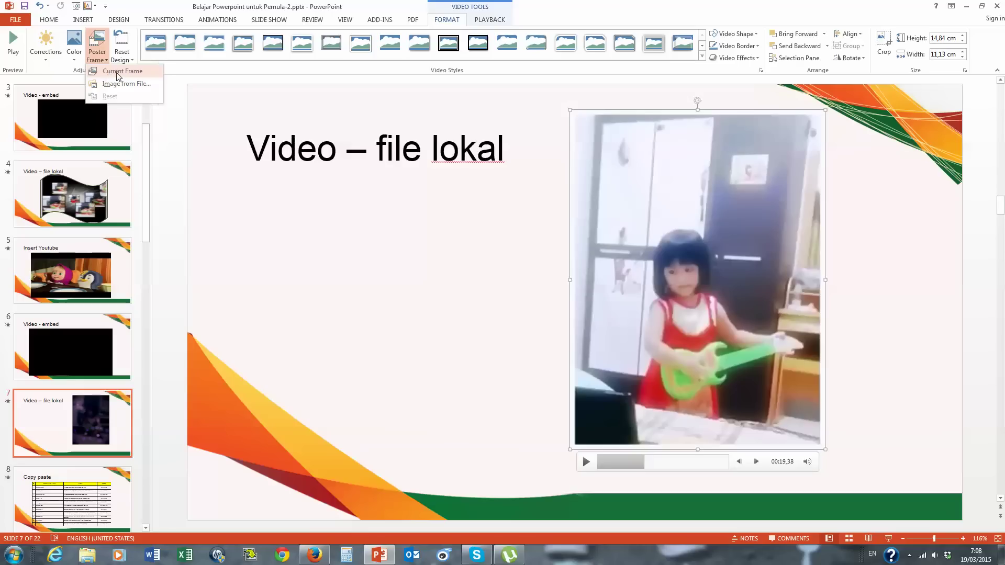
{"action": "left_click", "coordinate": [119, 72]}
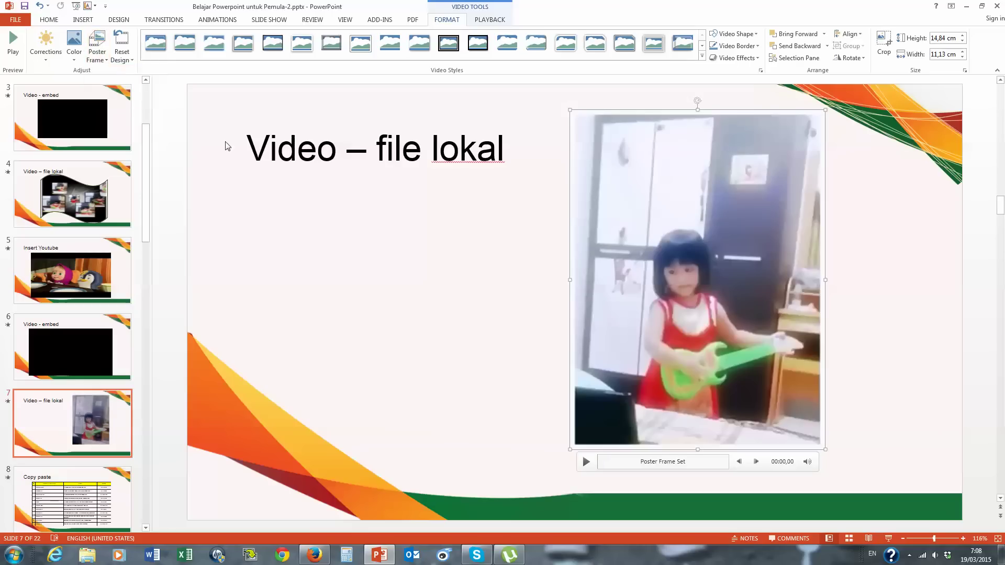
{"action": "left_click", "coordinate": [453, 403]}
{"action": "left_click", "coordinate": [59, 346]}
{"action": "left_click", "coordinate": [72, 410]}
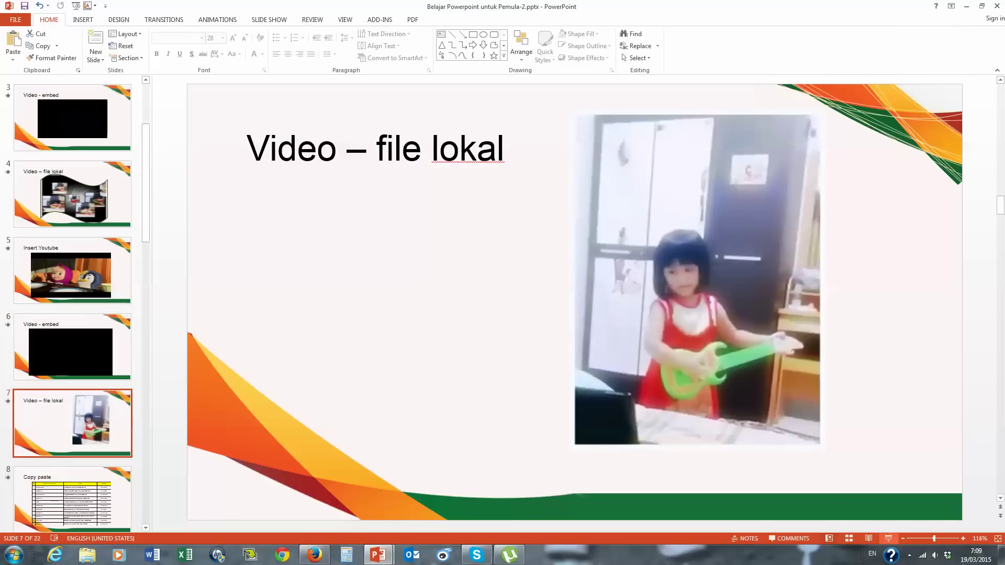
Preview the poster frame in the slide show, then reselect the video for formatting
{"action": "left_click", "coordinate": [889, 538]}
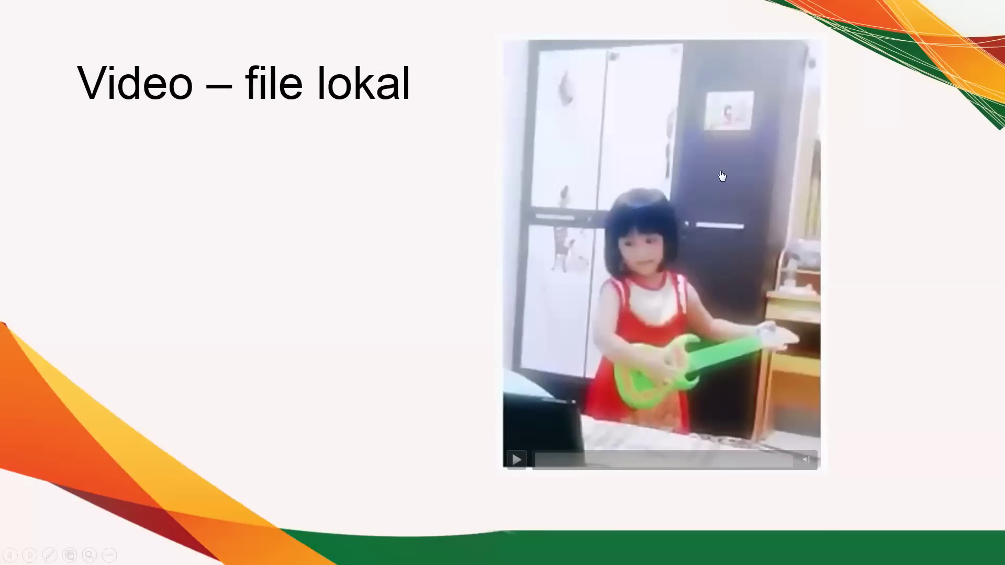
{"action": "key", "text": "Escape"}
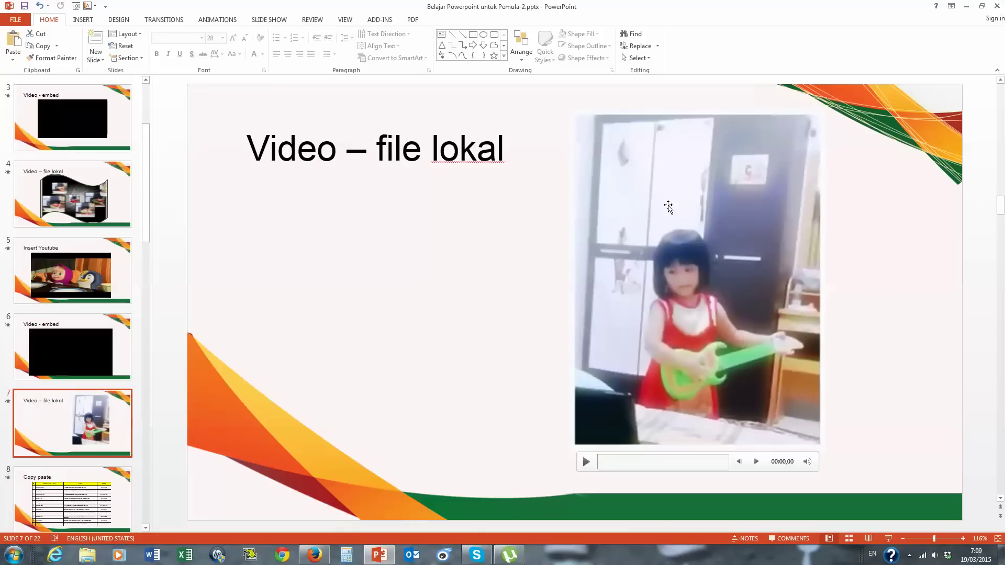
{"action": "left_click", "coordinate": [668, 207]}
{"action": "left_click", "coordinate": [447, 20]}
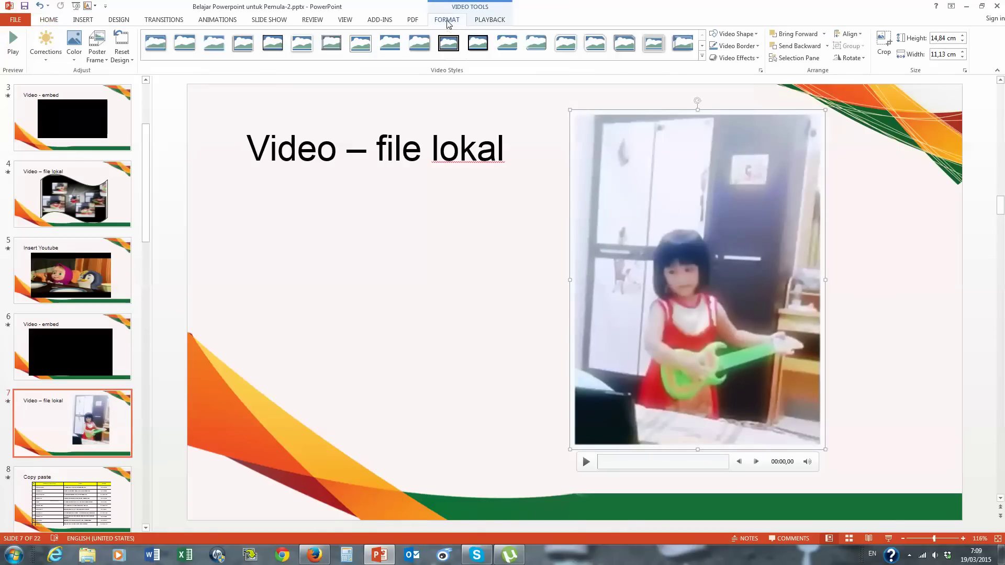
Turn the local video into a heart shape with a gold standard-colour border
{"action": "left_click", "coordinate": [757, 35]}
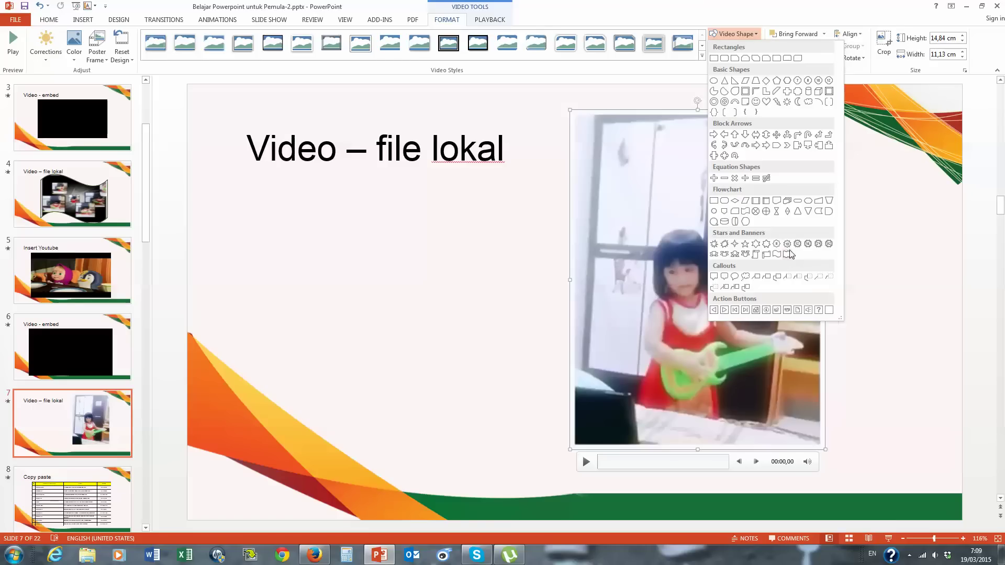
{"action": "left_click", "coordinate": [767, 102]}
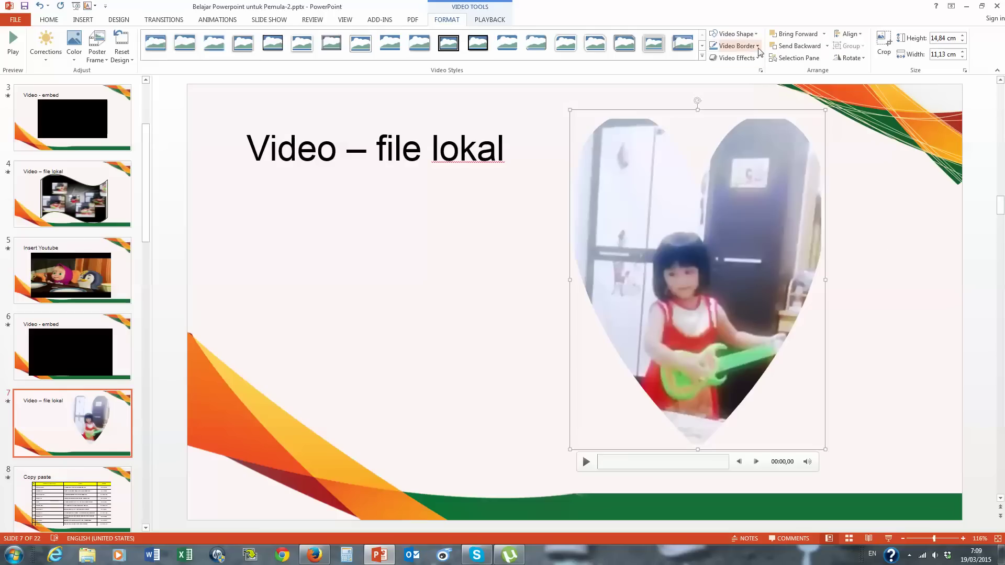
{"action": "left_click", "coordinate": [758, 46]}
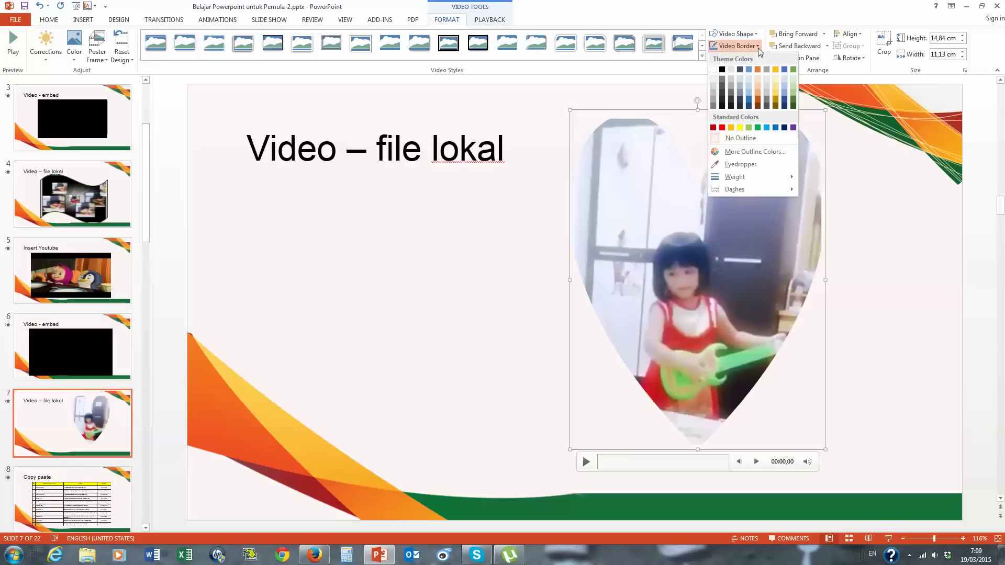
{"action": "left_click", "coordinate": [731, 128]}
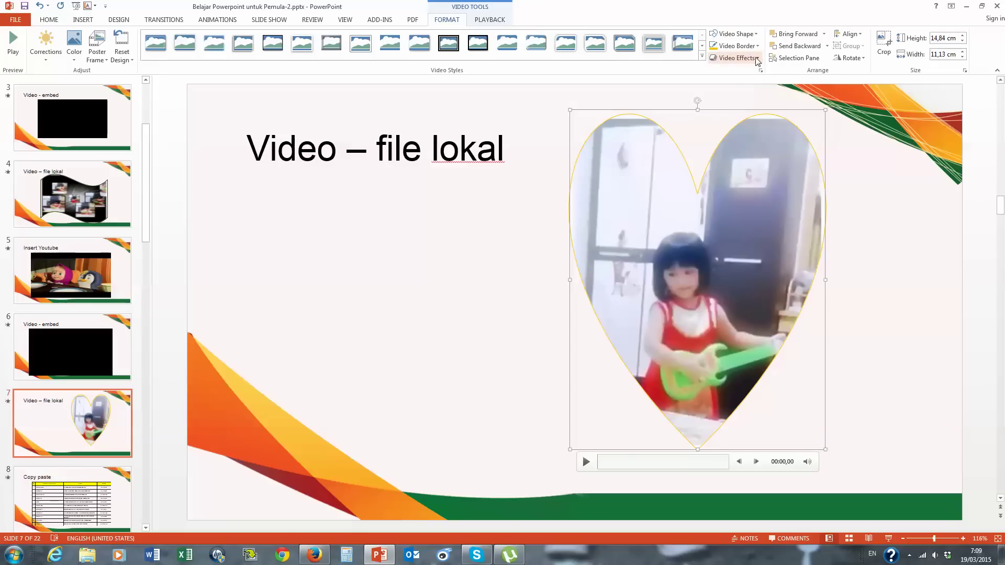
Give the heart video an 18 pt gold glow in Accent color 4
{"action": "left_click", "coordinate": [757, 59]}
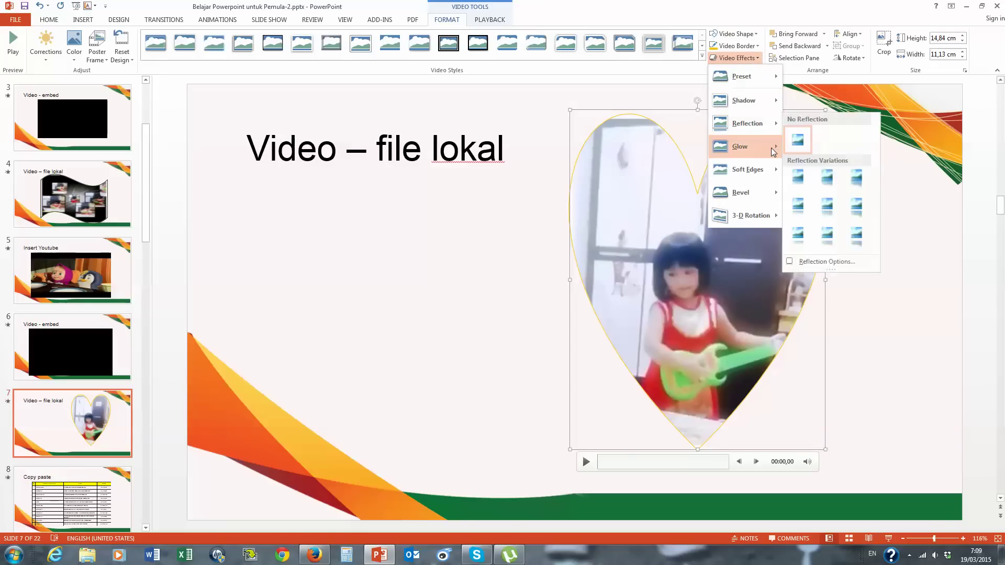
{"action": "mouse_move", "coordinate": [741, 146]}
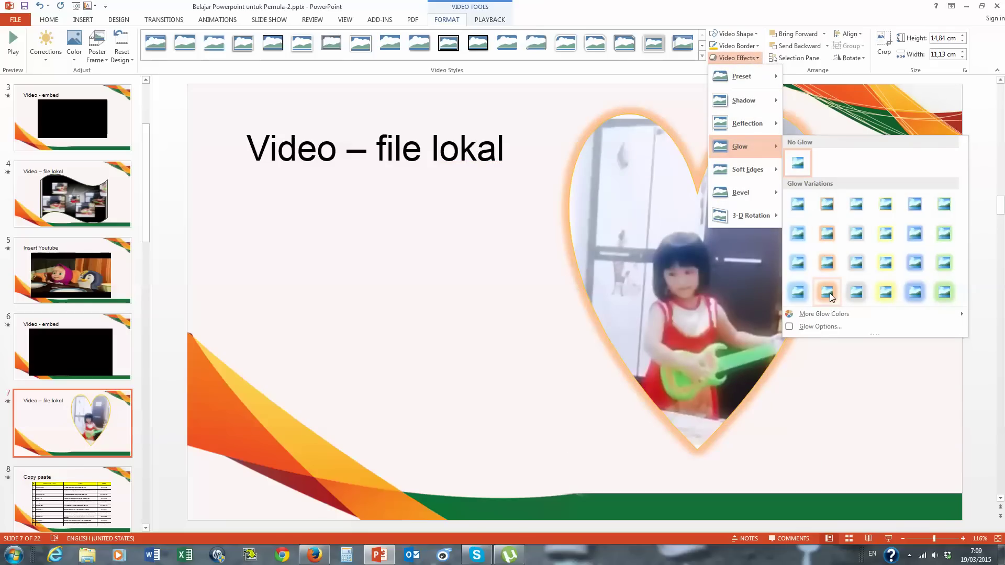
{"action": "left_click", "coordinate": [886, 302]}
{"action": "left_click", "coordinate": [905, 311]}
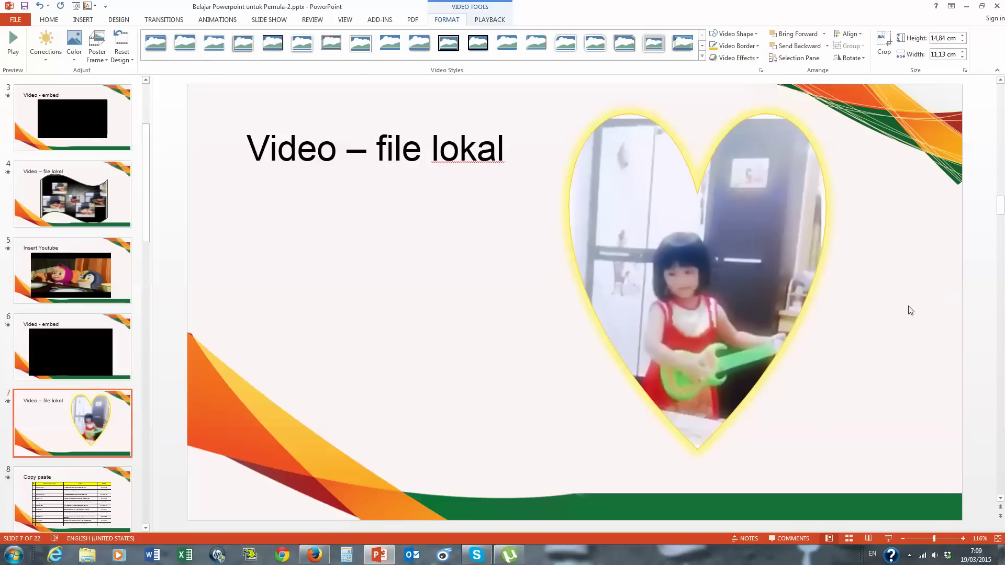
{"action": "left_click", "coordinate": [888, 538]}
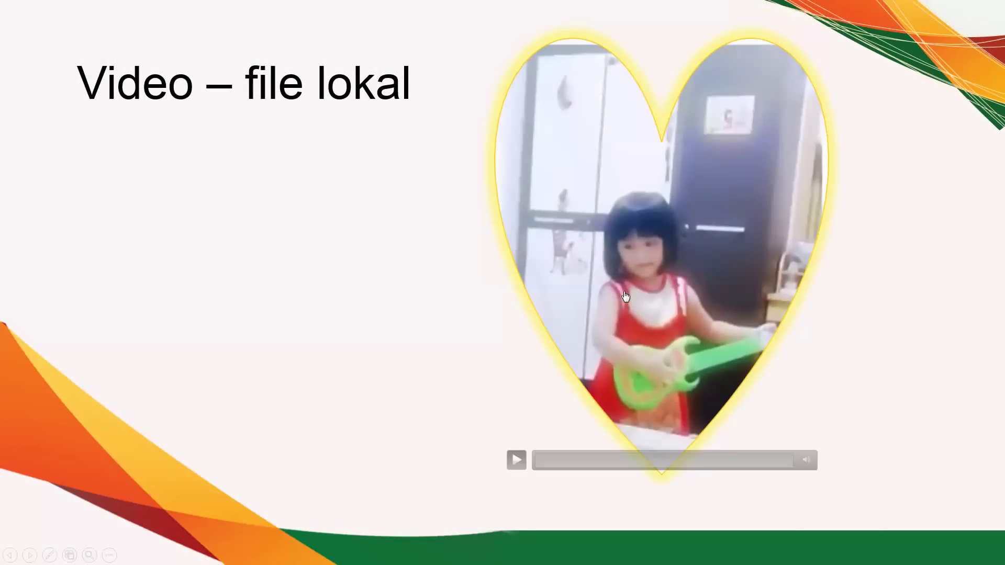
{"action": "left_click", "coordinate": [623, 291]}
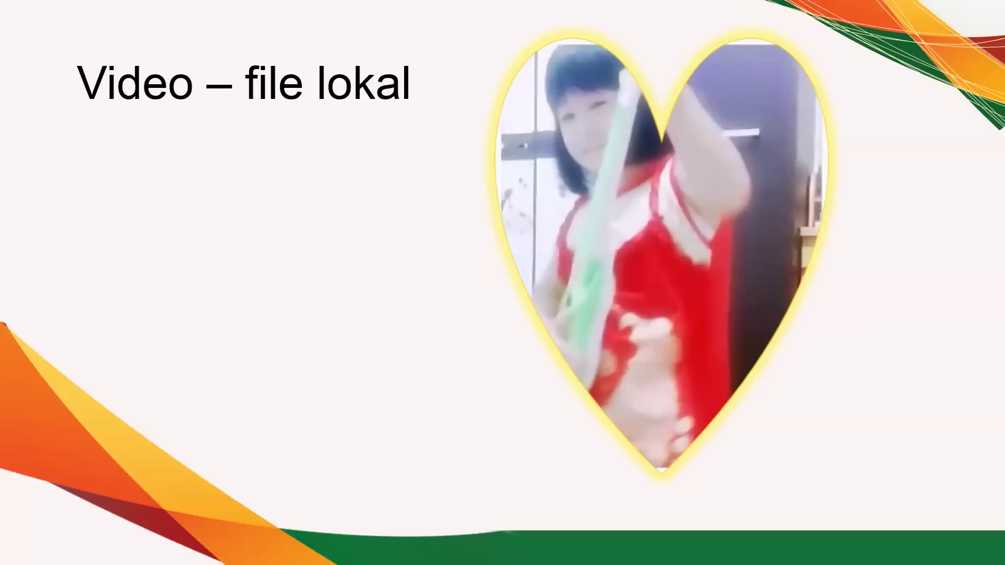
{"action": "key", "text": "Escape"}
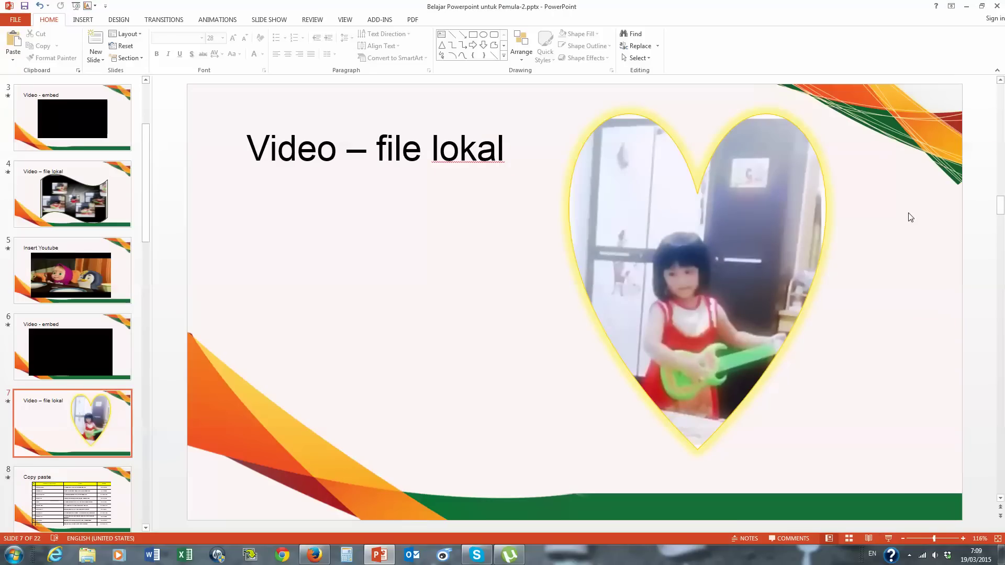